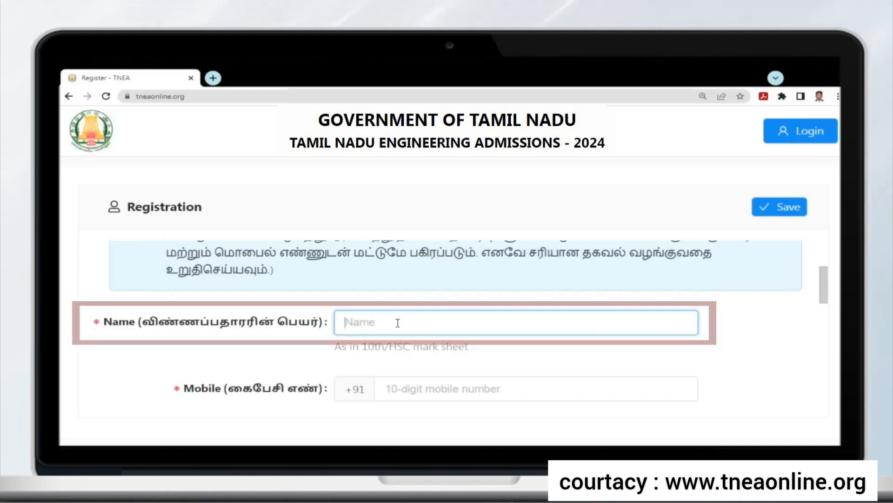
Step: Fill in the applicant's name and ten-digit mobile number in the registration form
type("Your")
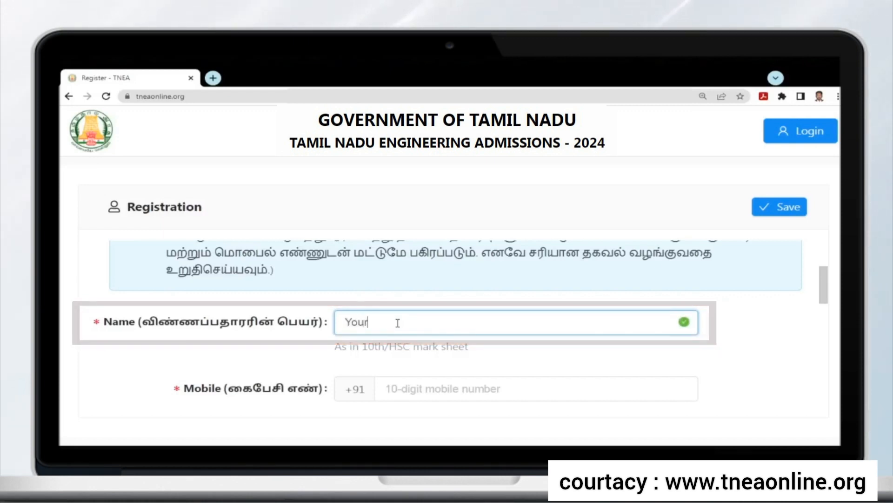
type("Name")
key("Tab")
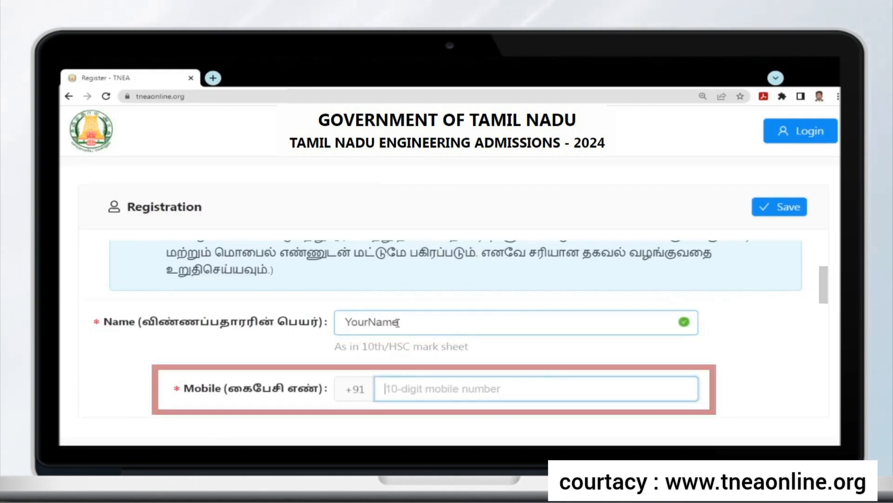
type("9876543210")
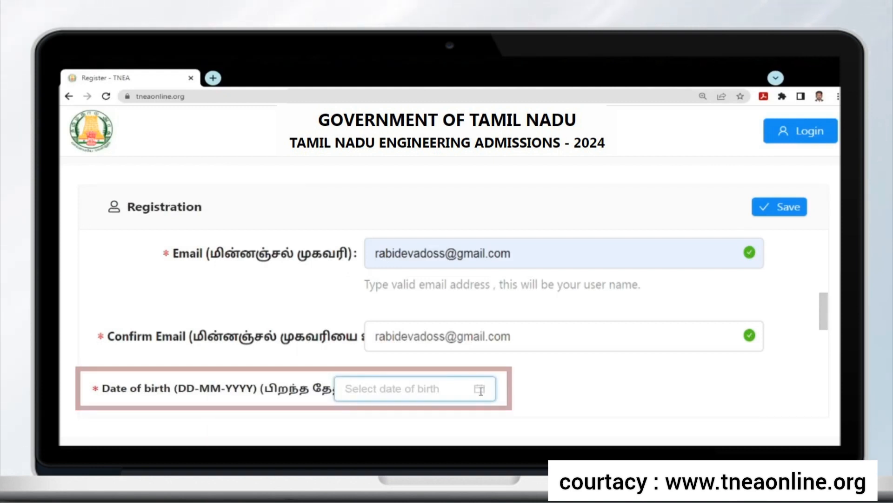
Step: Pick the applicant's date of birth from the calendar
left_click(481, 390)
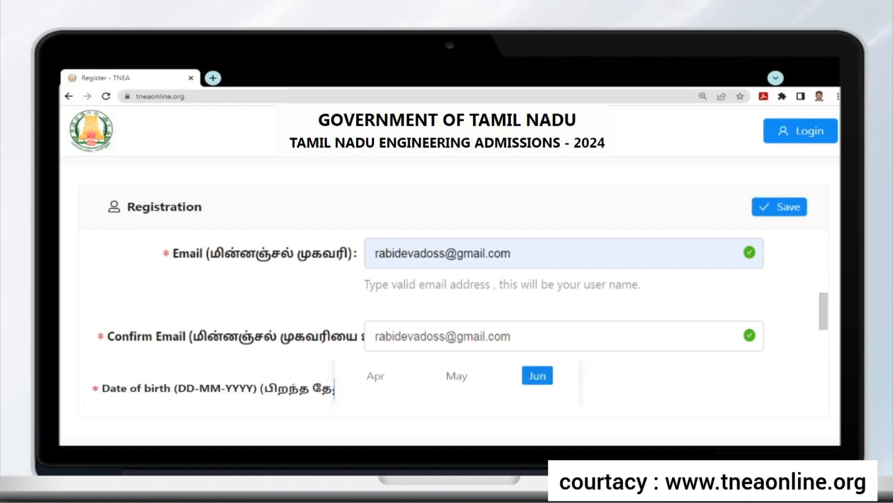
left_click(537, 375)
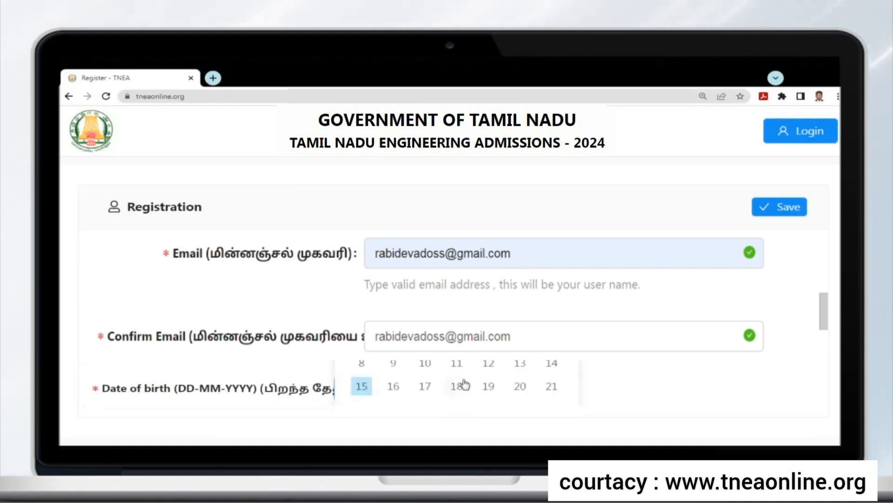
left_click(457, 363)
Step: Enter the account password with its confirmation, and save the registration
scroll(589, 362, "down", 2)
scroll(589, 362, "down", 2)
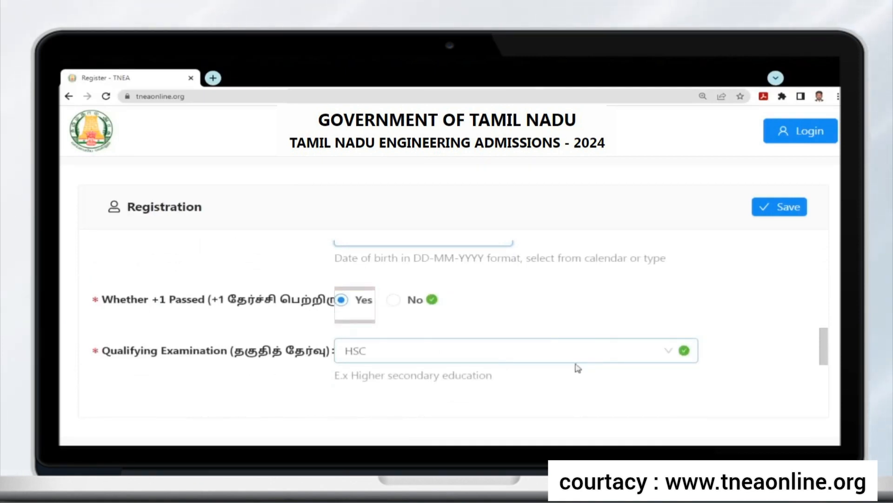
scroll(578, 368, "down", 1)
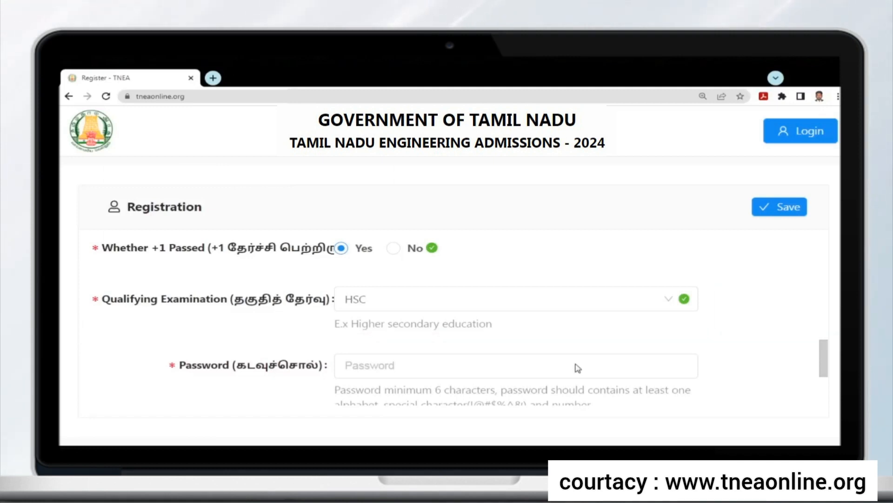
scroll(578, 368, "down", 2)
left_click(397, 262)
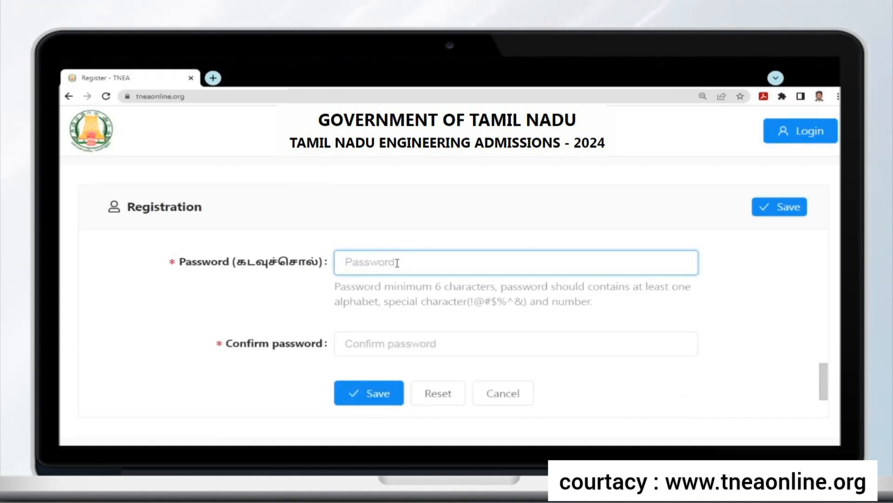
type("•••")
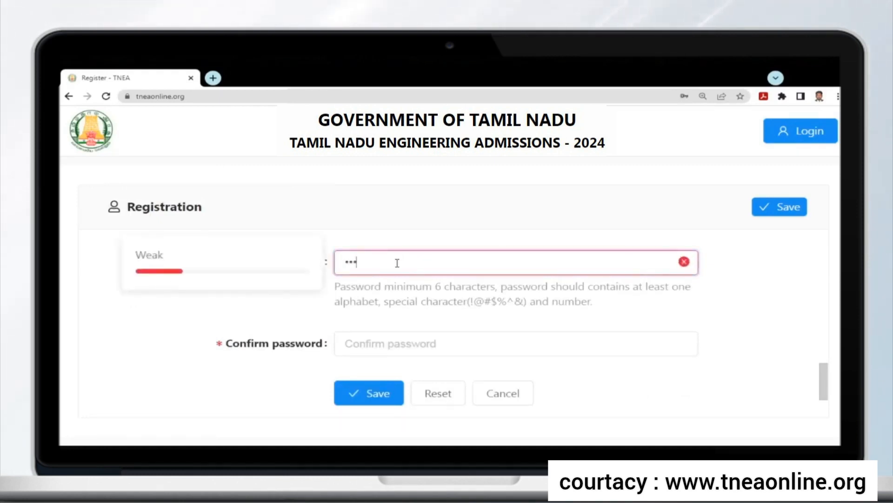
type("•••")
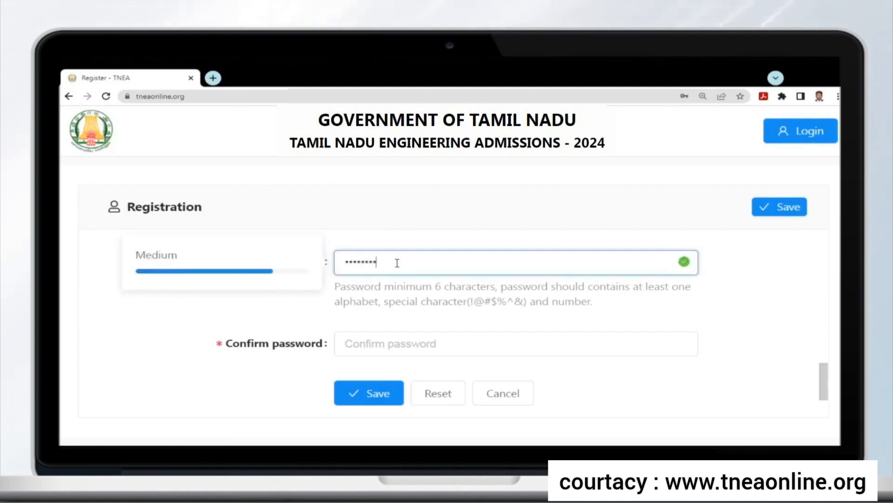
key("Tab")
type("••••")
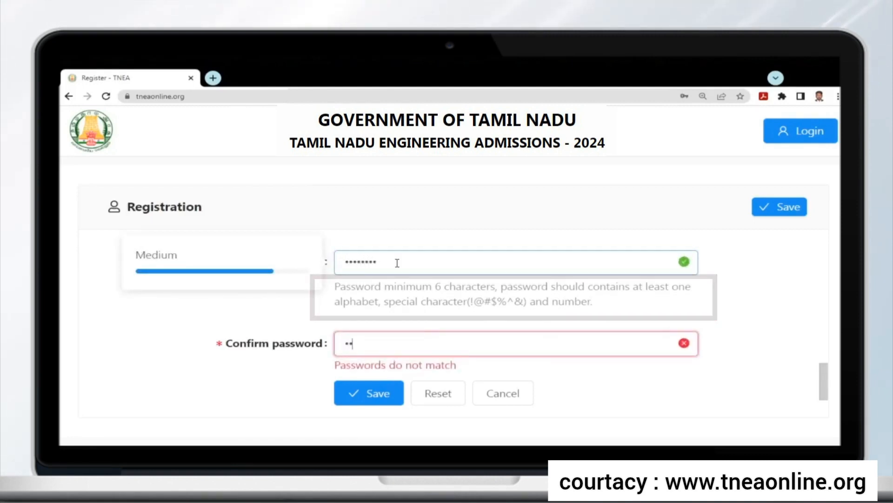
type("••••")
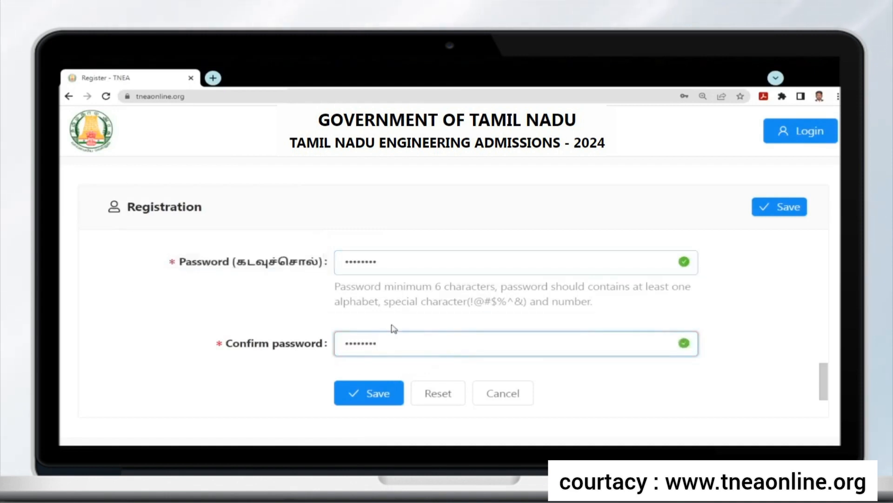
left_click(379, 397)
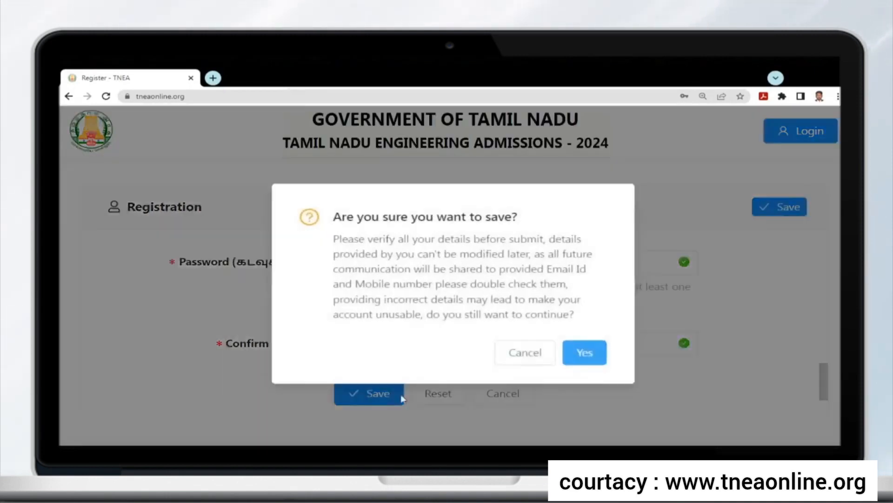
left_click(592, 355)
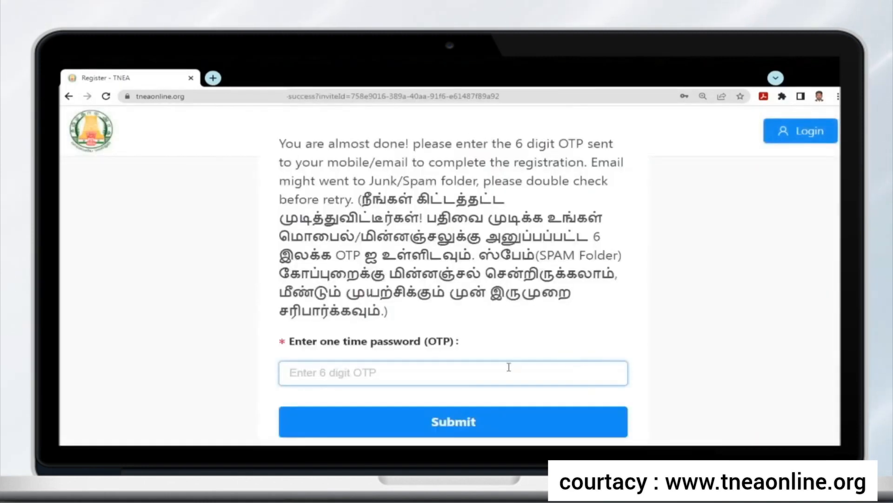
Step: Enter the six-digit one time password and submit it to complete the registration
scroll(503, 368, "down", 1)
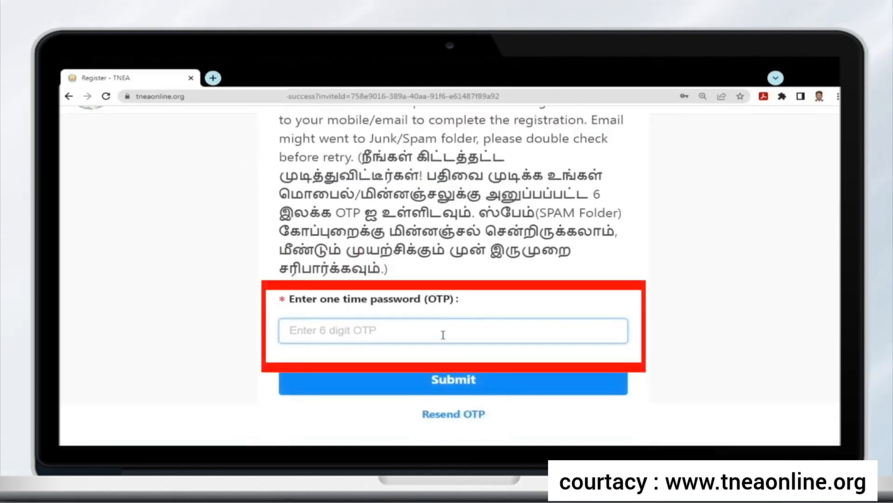
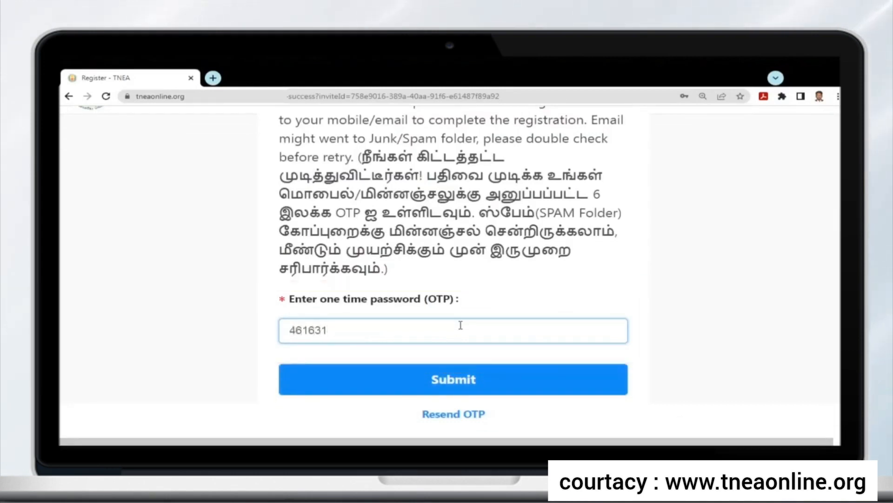
left_click(459, 376)
Step: Log in with the account's email address and password
left_click(363, 269)
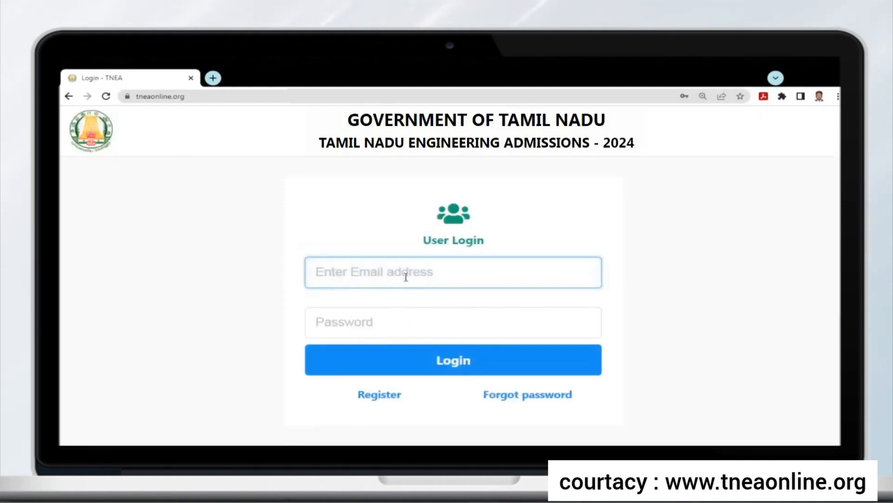
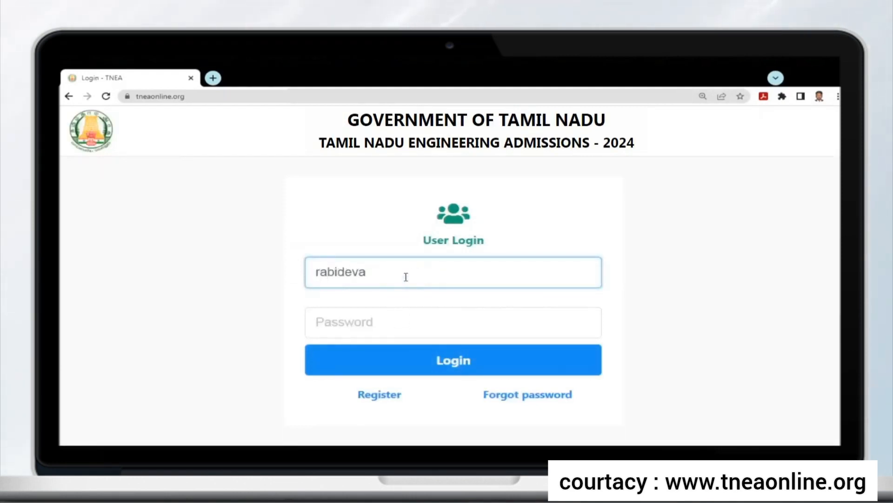
key("Tab")
type("***")
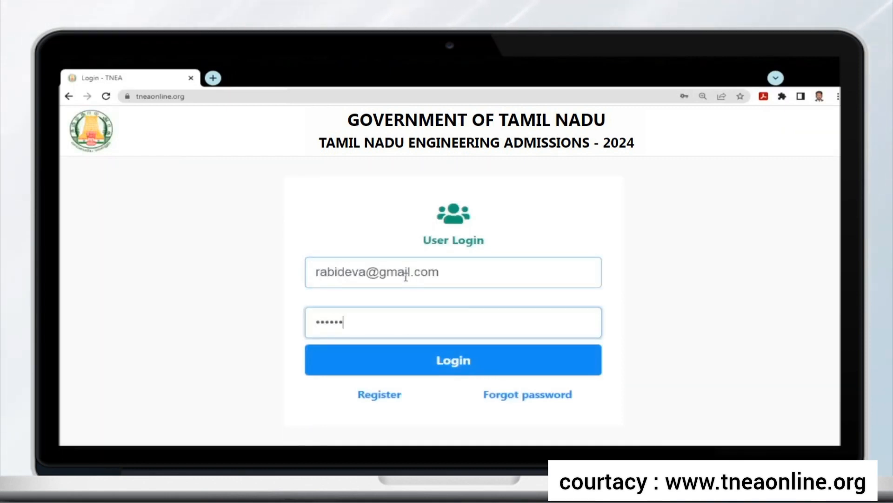
left_click(440, 367)
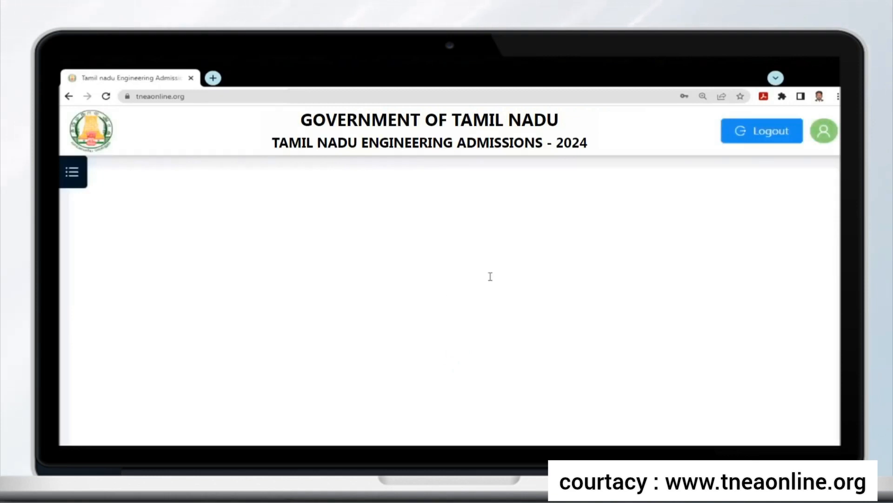
Step: Fill in the name of the parent or guardian in the Personal Information section
scroll(485, 276, "down", 1)
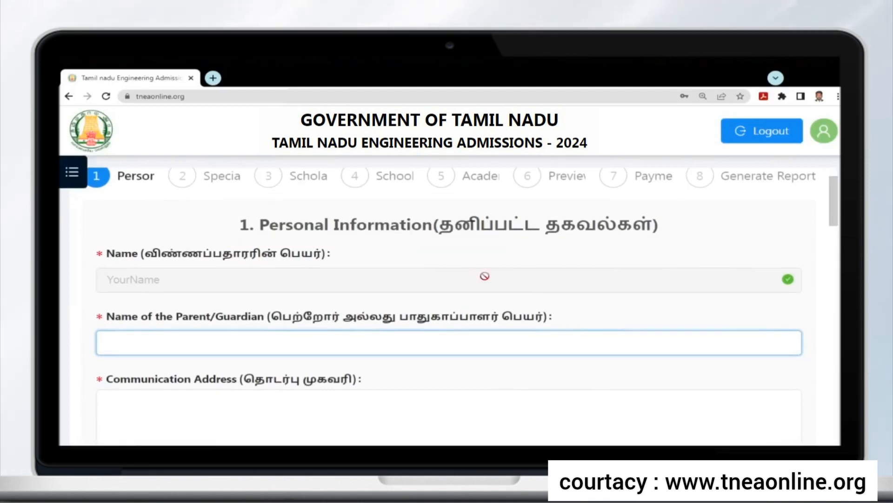
scroll(485, 276, "down", 2)
scroll(485, 279, "up", 1)
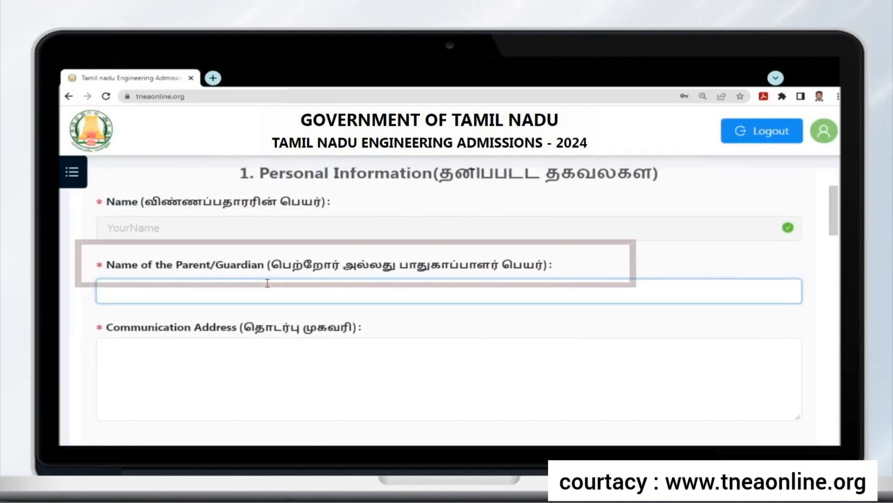
type("FathersNam")
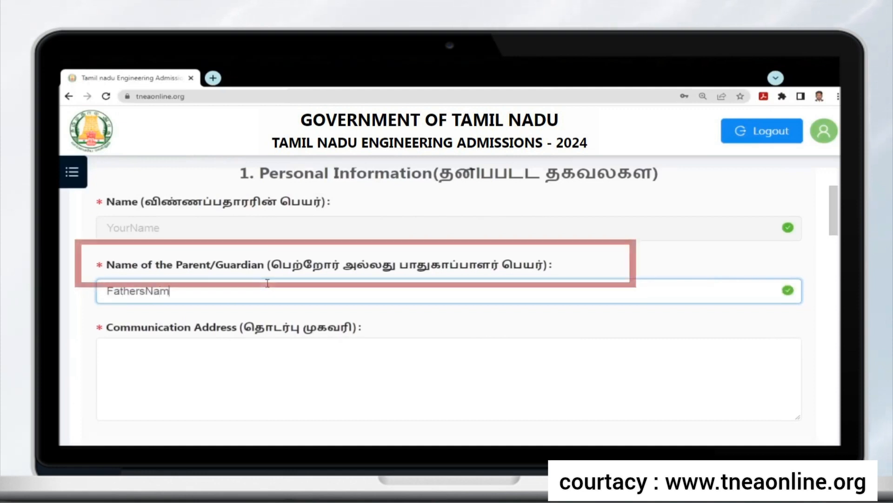
type("e")
key("Tab")
Step: Fill in the communication address and set the permanent address to be the same as it
type("Your D")
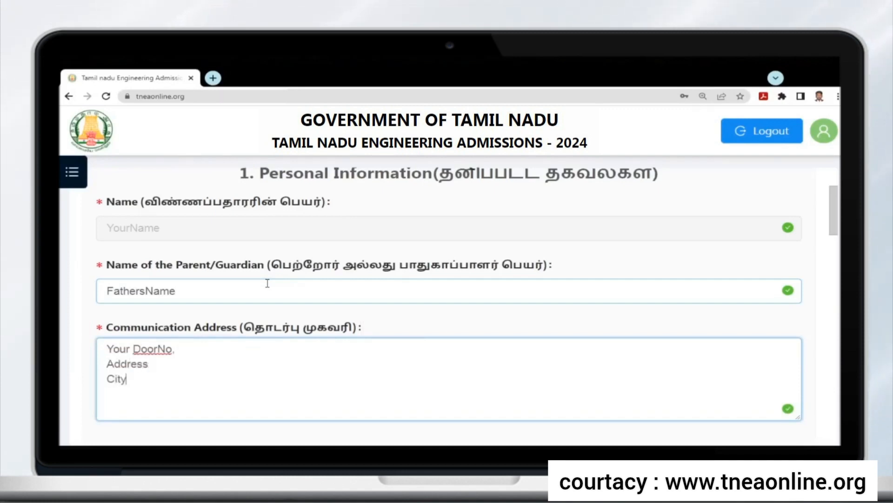
scroll(268, 283, "down", 2)
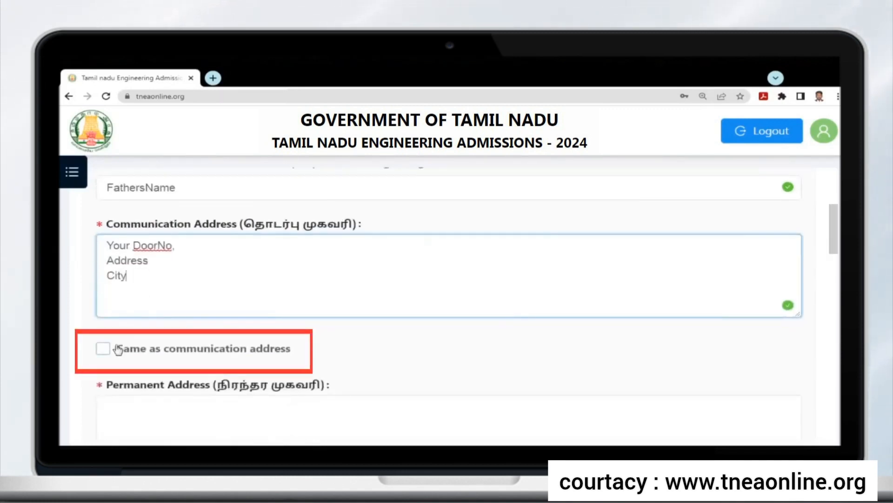
left_click(118, 349)
Step: Set the address district to Sivaganga
scroll(175, 335, "down", 4)
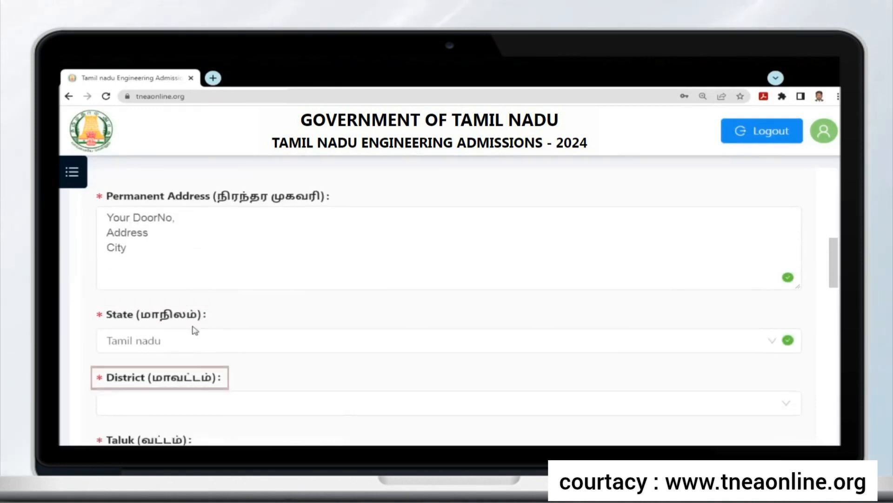
scroll(194, 329, "down", 2)
scroll(193, 330, "up", 3)
left_click(240, 383)
left_click(235, 352)
scroll(218, 342, "down", 2)
left_click(214, 333)
type("siva")
left_click(212, 365)
Step: Select Manamadurai as the taluk and enter the communication address pincode
scroll(212, 358, "down", 1)
left_click(211, 351)
left_click(218, 309)
scroll(195, 251, "down", 3)
left_click(195, 252)
type("630606")
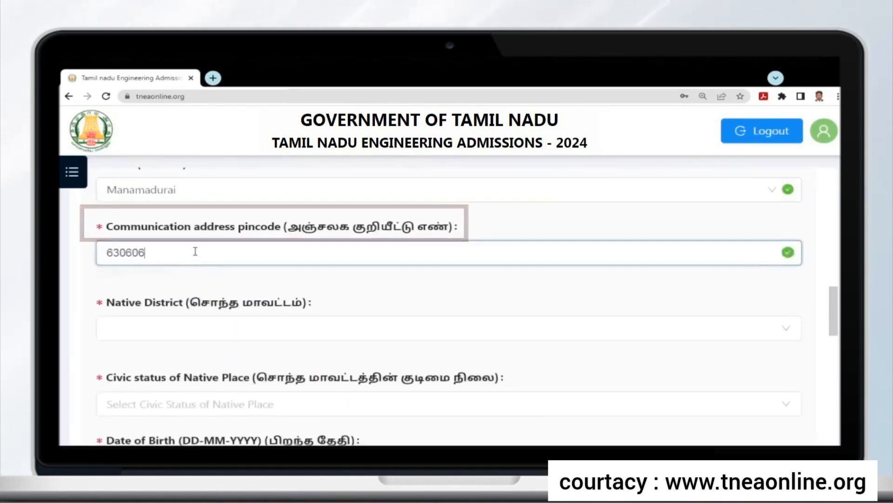
Step: Set the Native District to Sivaganga
left_click(127, 315)
type("siva")
left_click(130, 343)
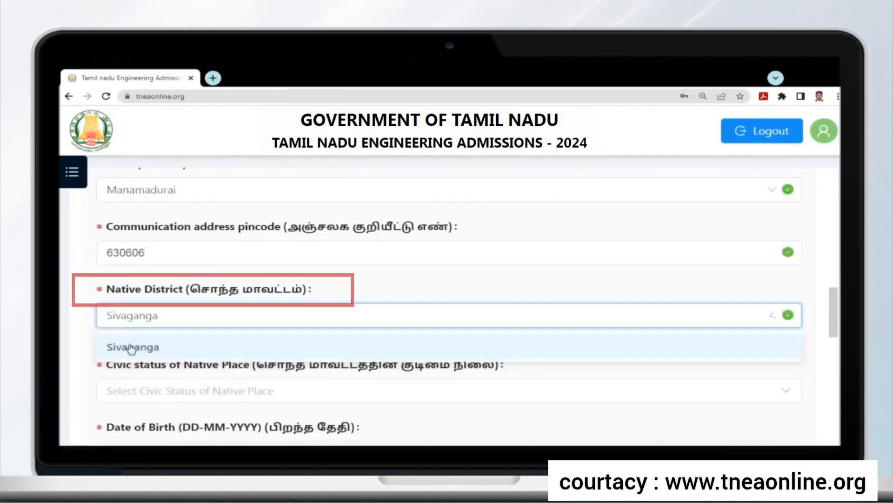
Step: Open the options for the civic status of the native place
scroll(154, 378, "down", 1)
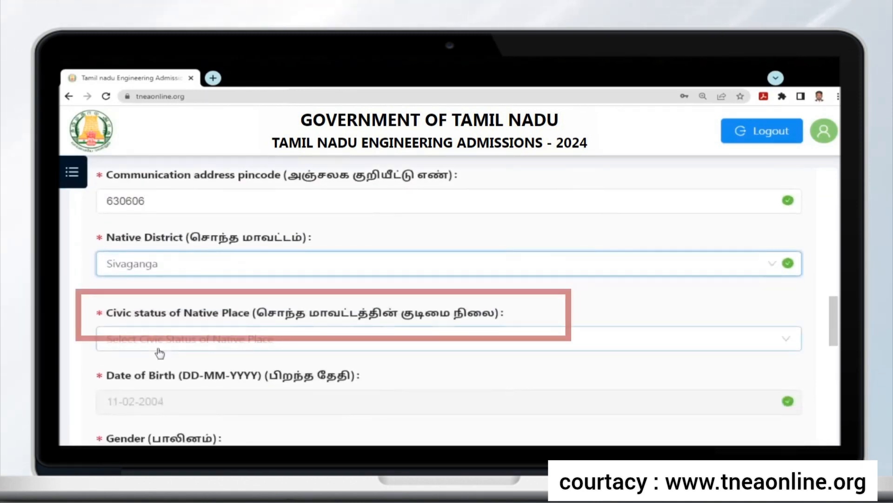
scroll(159, 352, "down", 1)
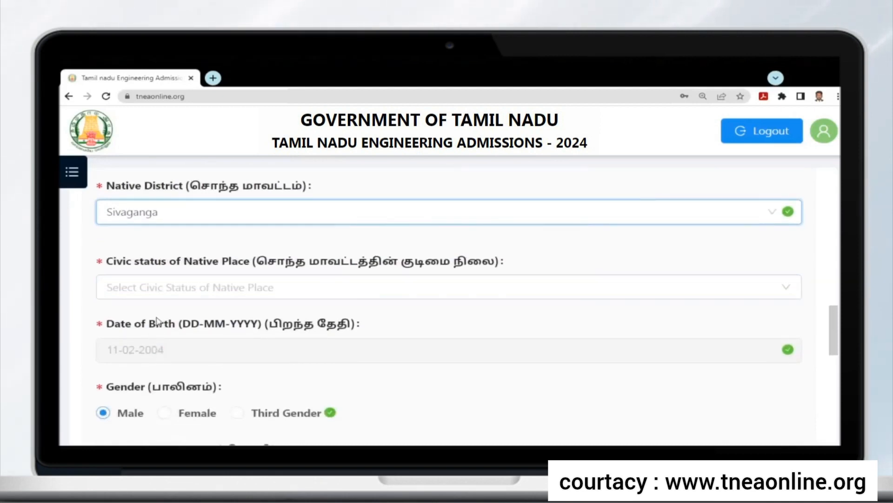
scroll(159, 353, "down", 1)
left_click(175, 237)
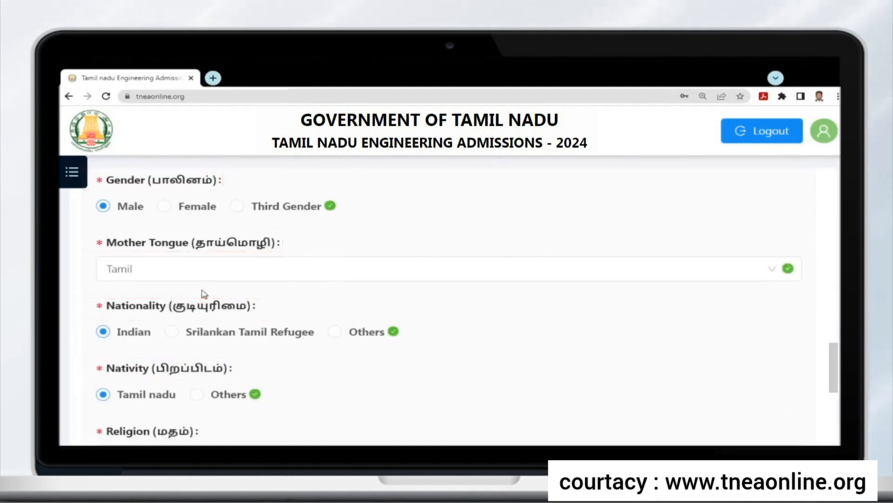
Step: Set the religion to Christian and the name of the community to BC
scroll(149, 335, "down", 4)
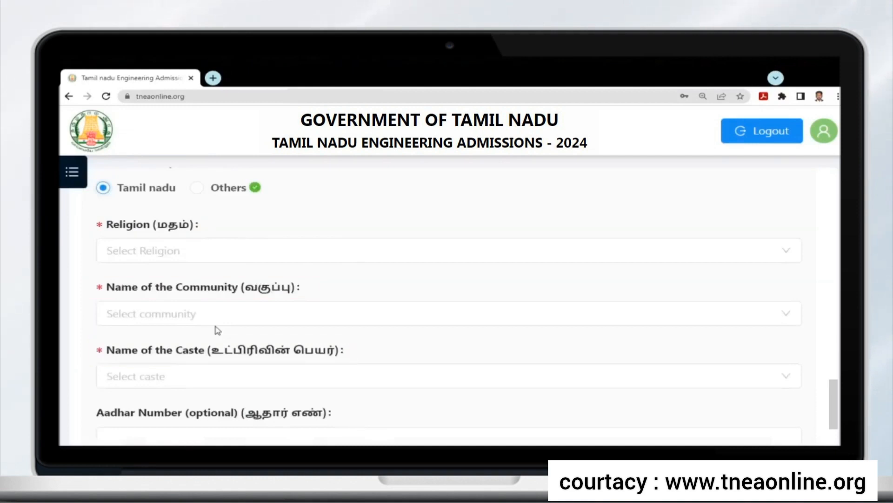
left_click(195, 250)
left_click(186, 331)
scroll(186, 317, "down", 2)
left_click(172, 225)
left_click(163, 307)
Step: Select Nadar, Shanar and Gramani as the caste and go to the optional Aadhar number field
left_click(187, 288)
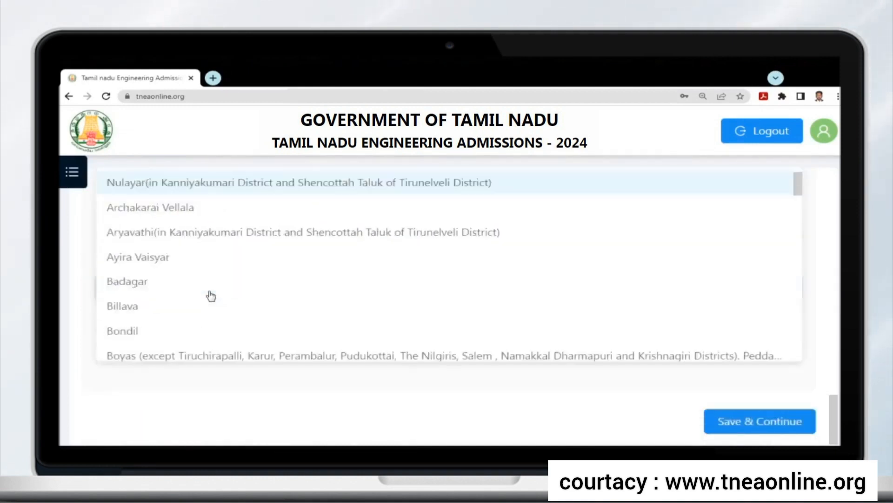
left_click(186, 302)
left_click(183, 351)
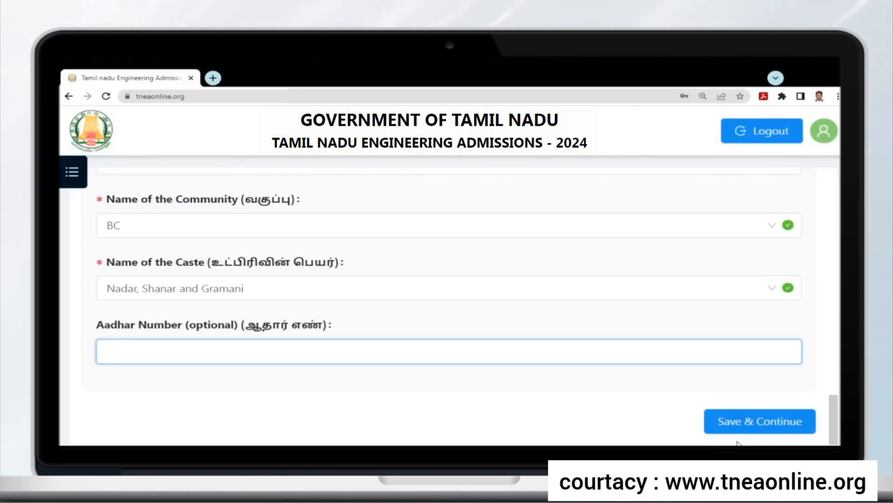
Step: Review the Personal Information entries and save the section to continue to Special Reservation Information
scroll(641, 370, "up", 15)
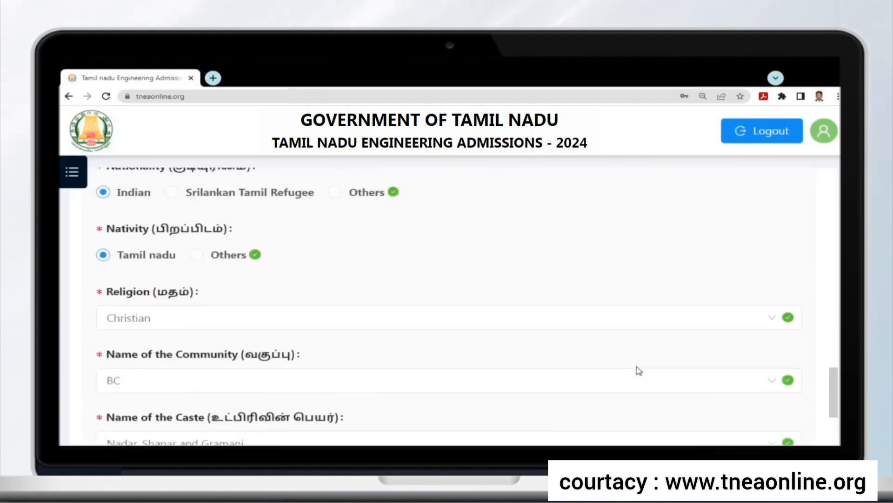
scroll(637, 371, "down", 20)
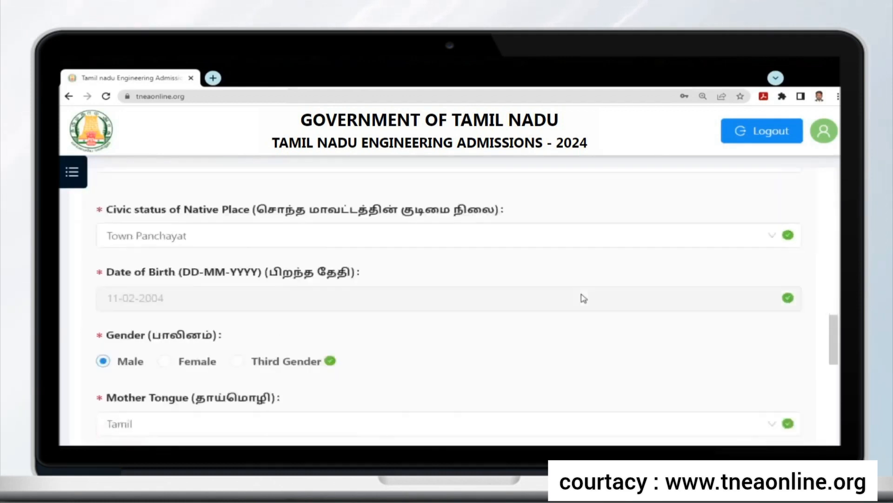
left_click(726, 421)
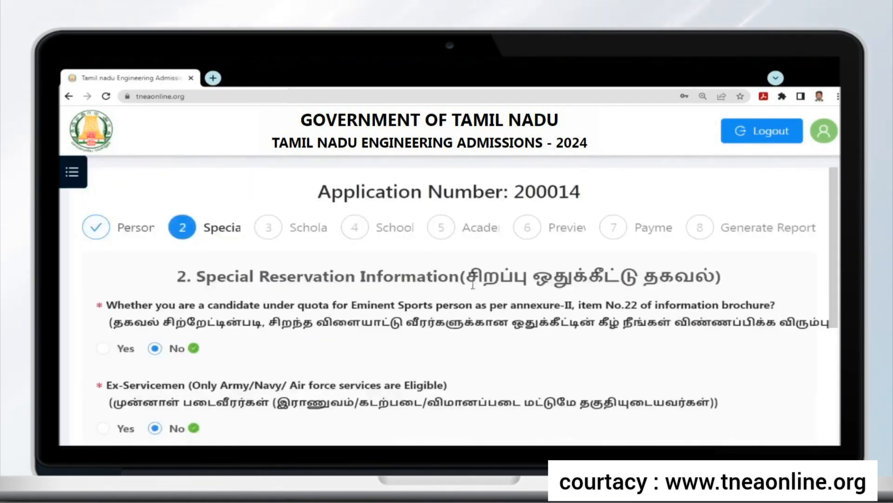
Step: Try answering Yes to the eminent sports, ex-servicemen and differently abled questions, restoring each answer to No
scroll(355, 312, "down", 2)
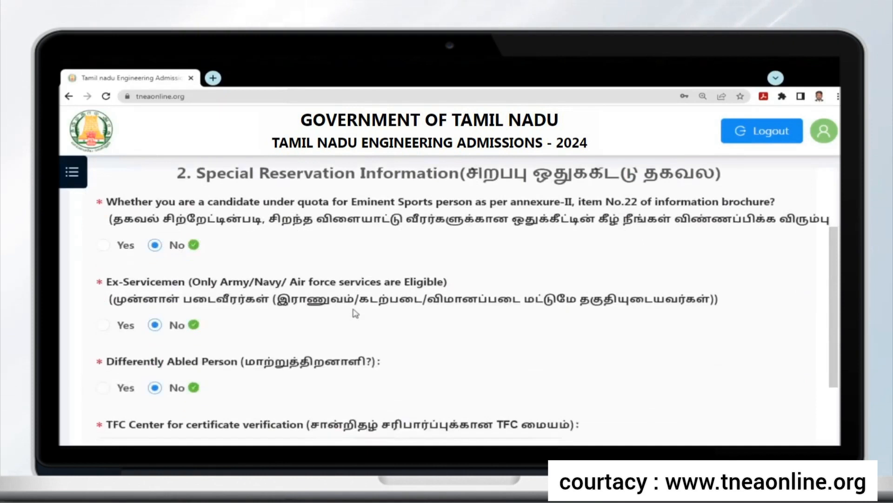
left_click(103, 245)
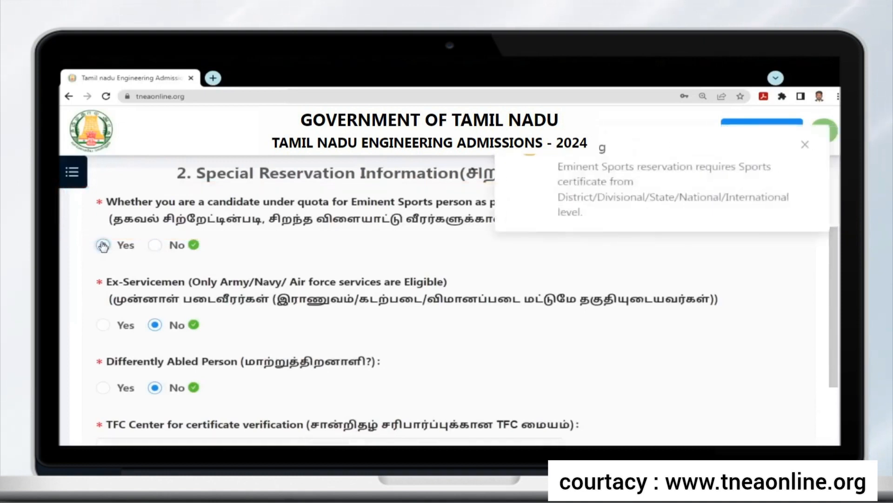
left_click(805, 147)
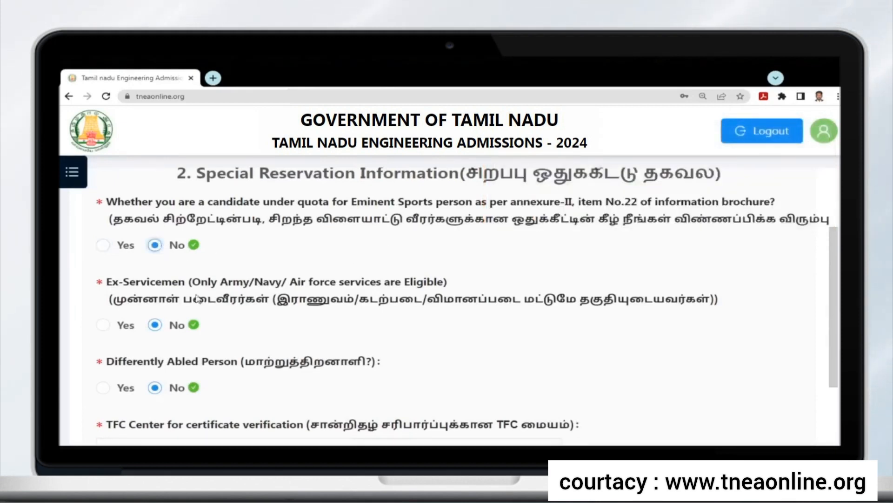
left_click(103, 325)
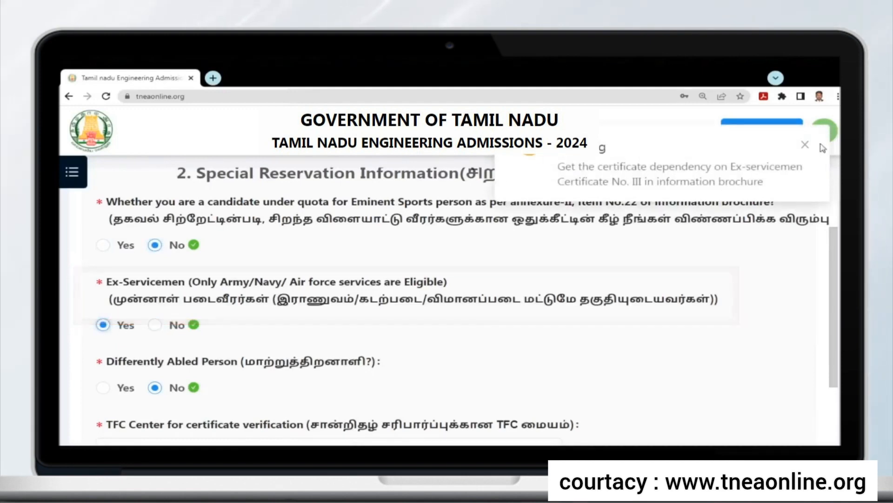
left_click(155, 325)
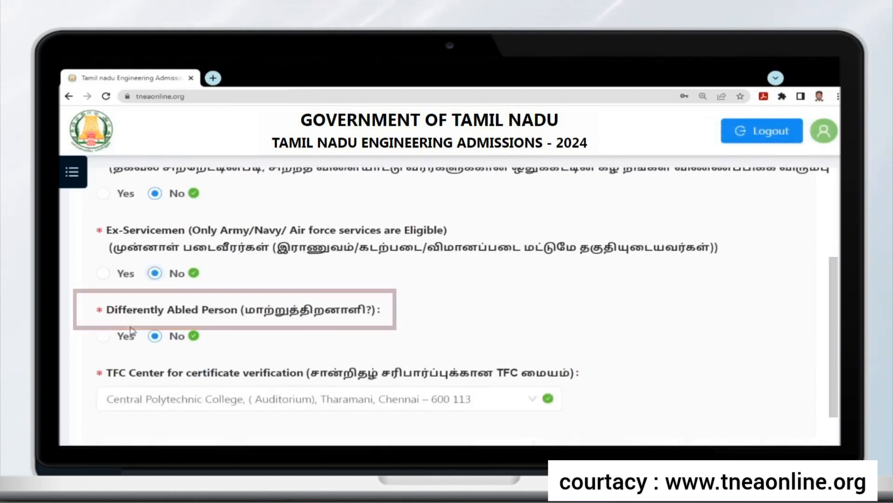
left_click(103, 335)
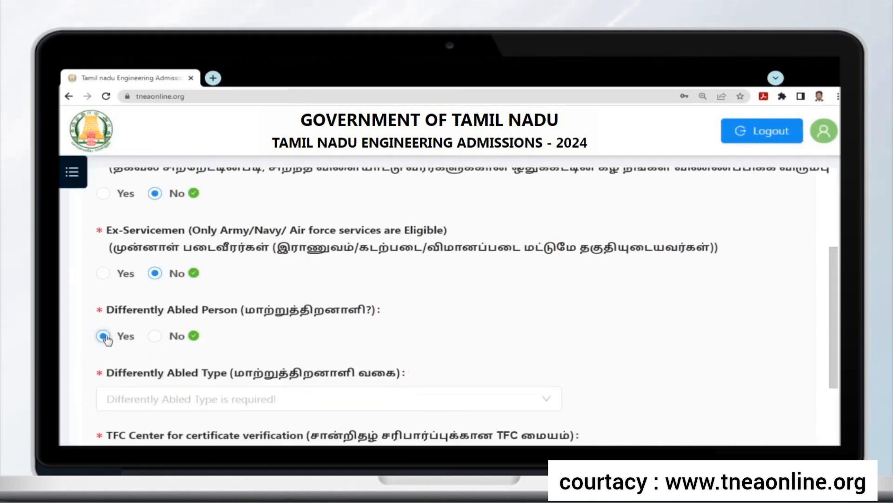
left_click(155, 336)
Step: Choose Government Arts College near Ilayankudi, Paramakudi, as the TFC center for certificate verification and save the Special Reservation section
scroll(314, 319, "down", 2)
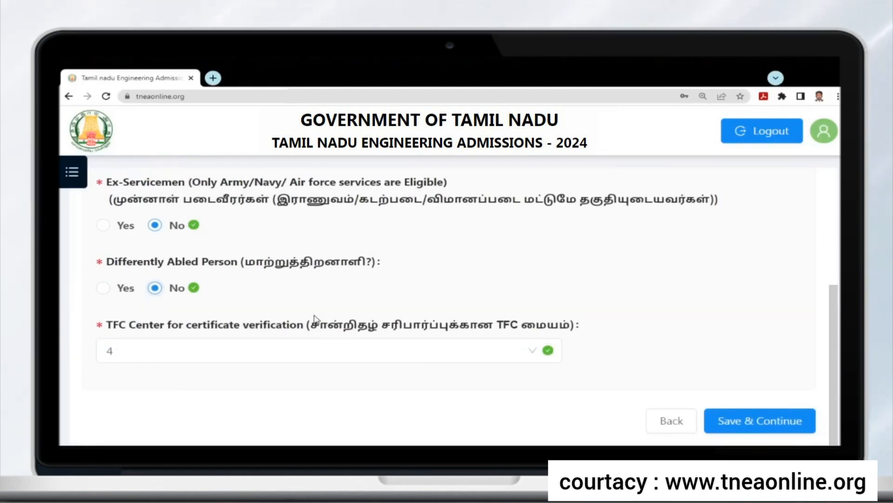
left_click(313, 352)
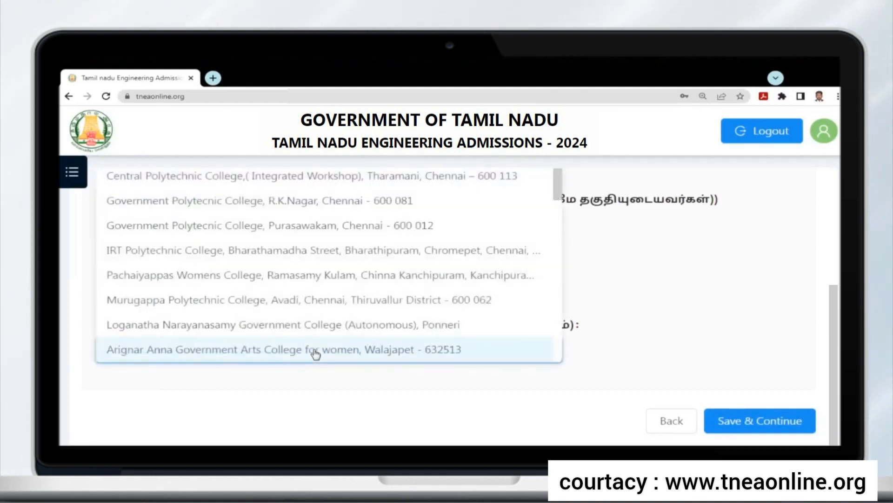
type("ila")
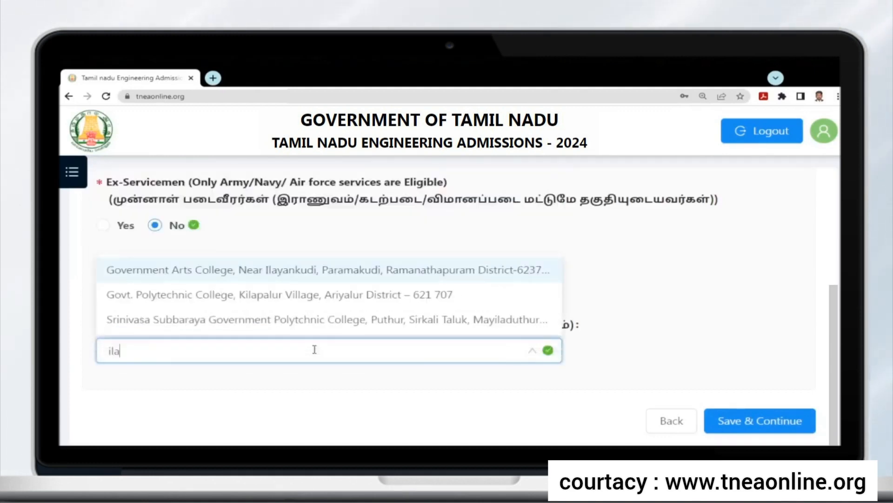
left_click(340, 270)
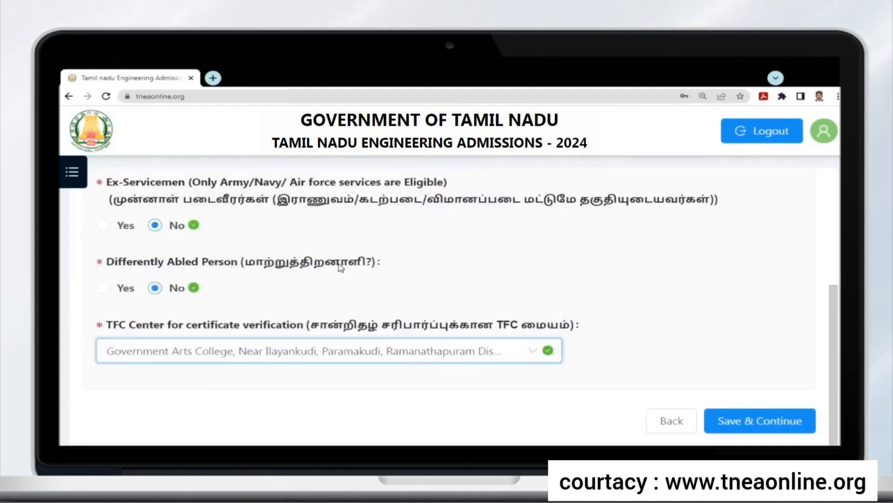
left_click(776, 421)
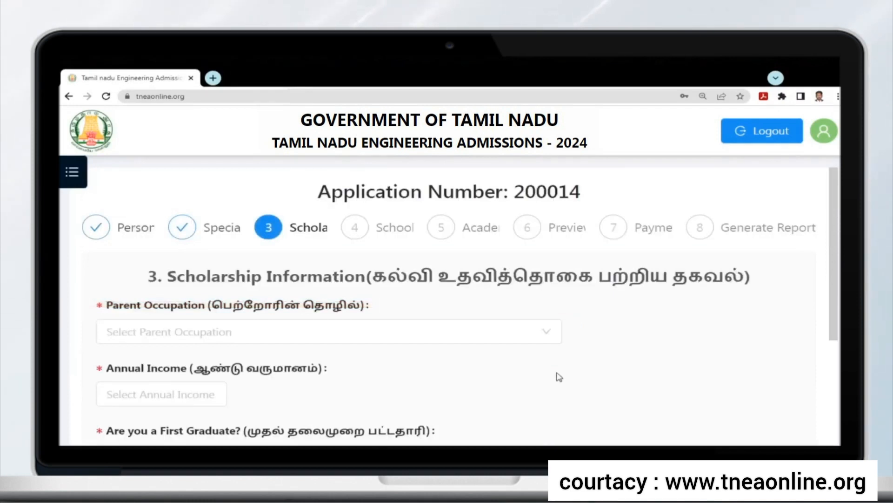
Step: Set the parent occupation to Self Employed and the annual income to 15000 in the Scholarship Information section
scroll(318, 312, "down", 1)
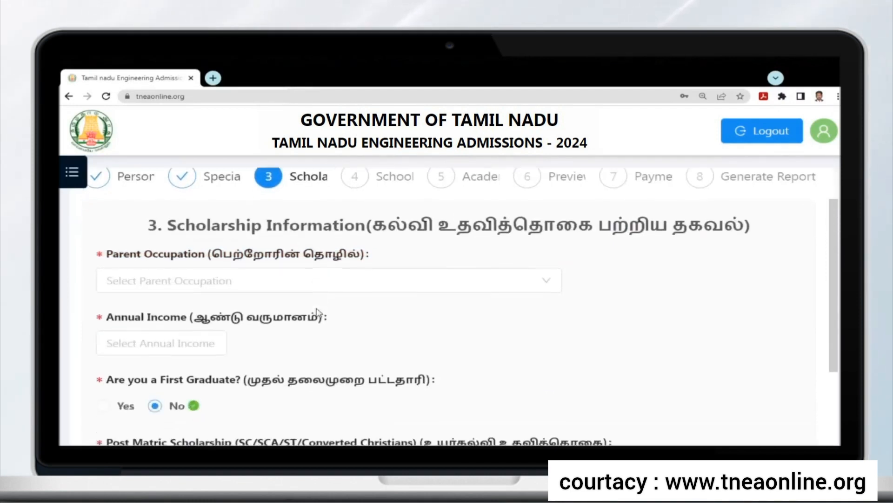
left_click(328, 280)
left_click(280, 311)
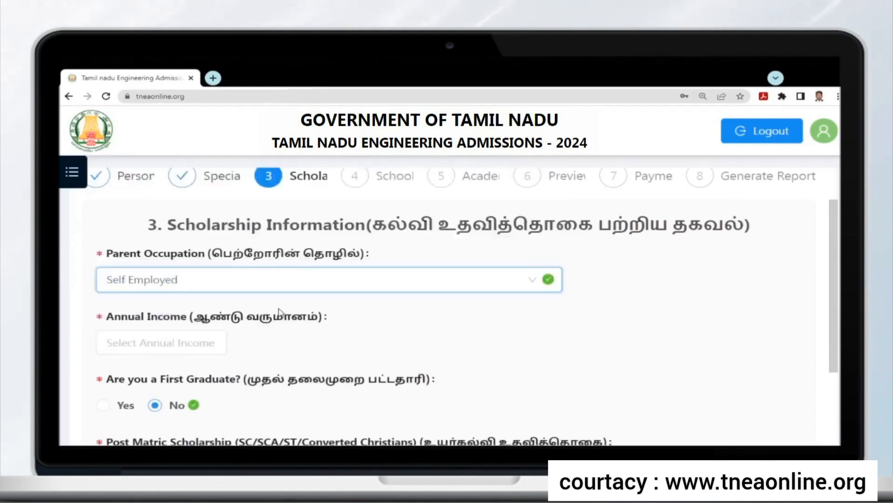
type("150000")
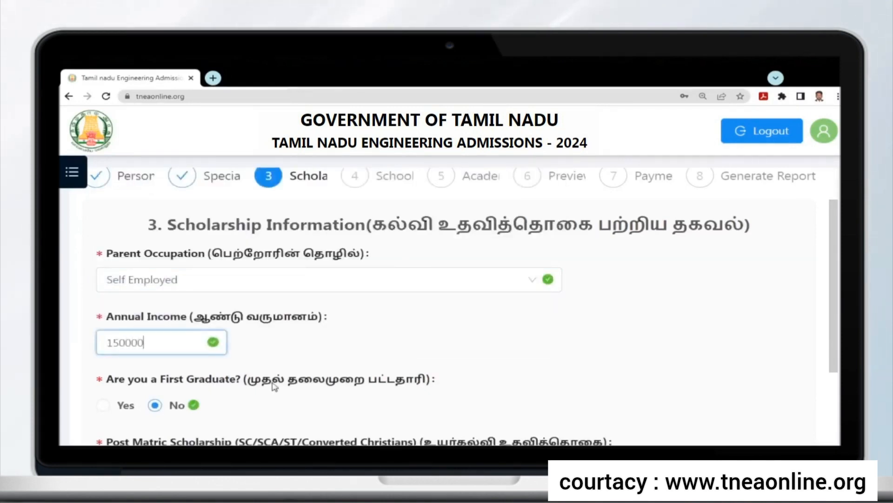
scroll(142, 319, "down", 2)
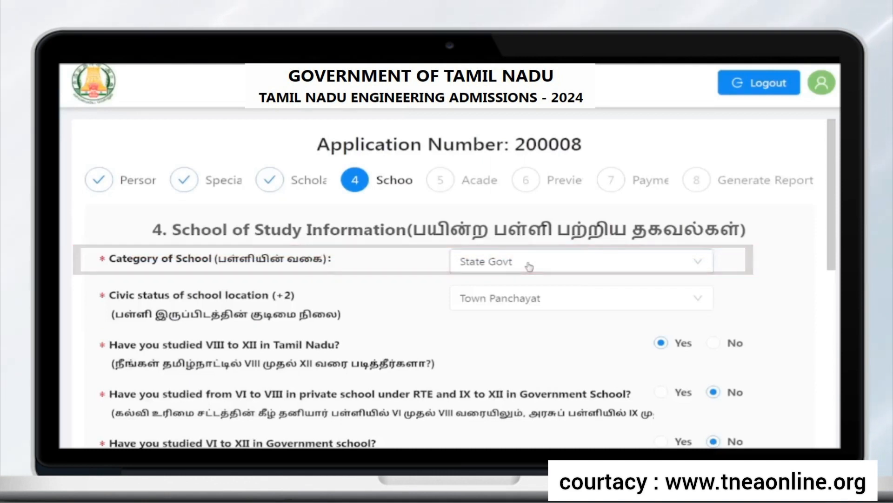
Step: Examine the available options for the category of school and the civic status of the school location
left_click(529, 264)
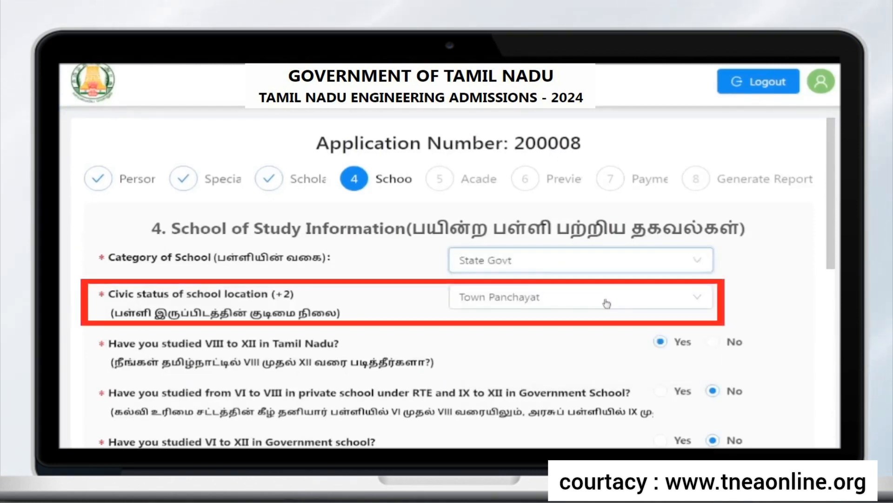
left_click(608, 303)
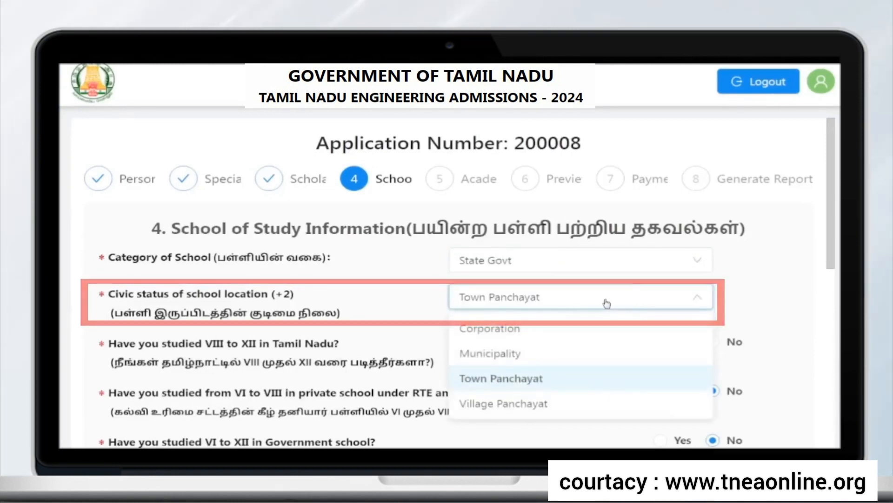
left_click(693, 300)
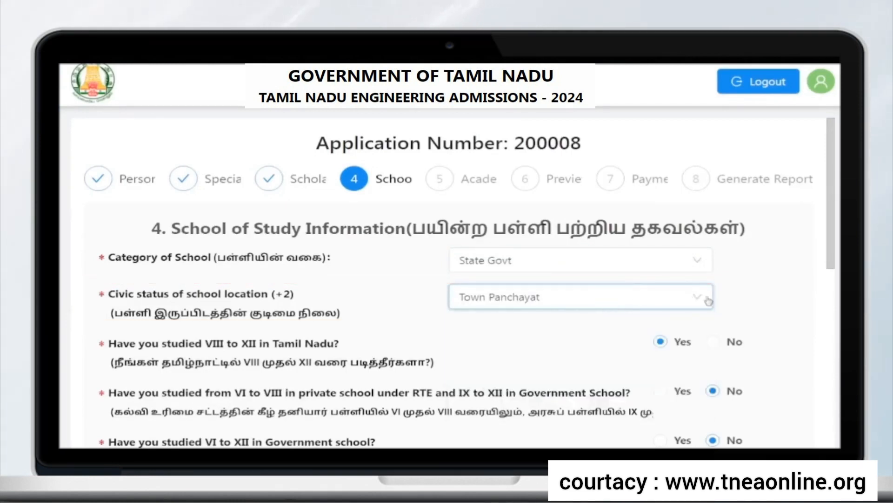
Step: Try answering No to having studied VIII to XII in Tamil Nadu and Yes to the private school under RTE question
scroll(729, 303, "down", 3)
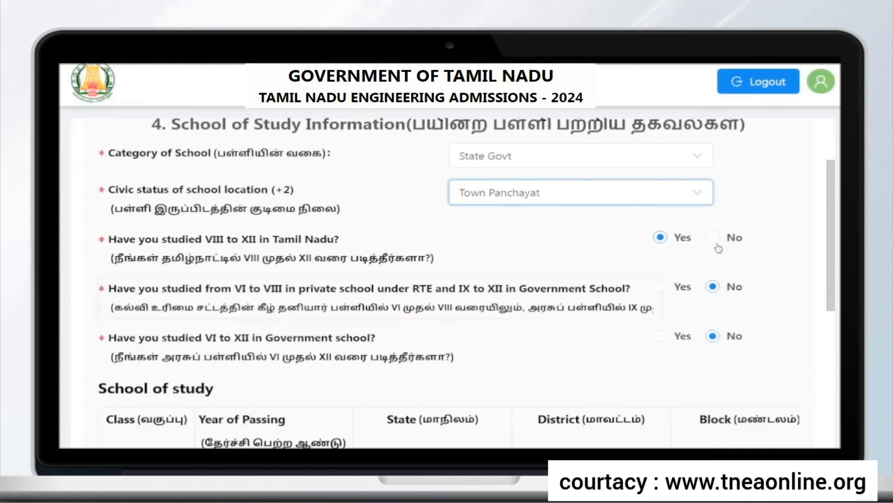
scroll(724, 254, "down", 2)
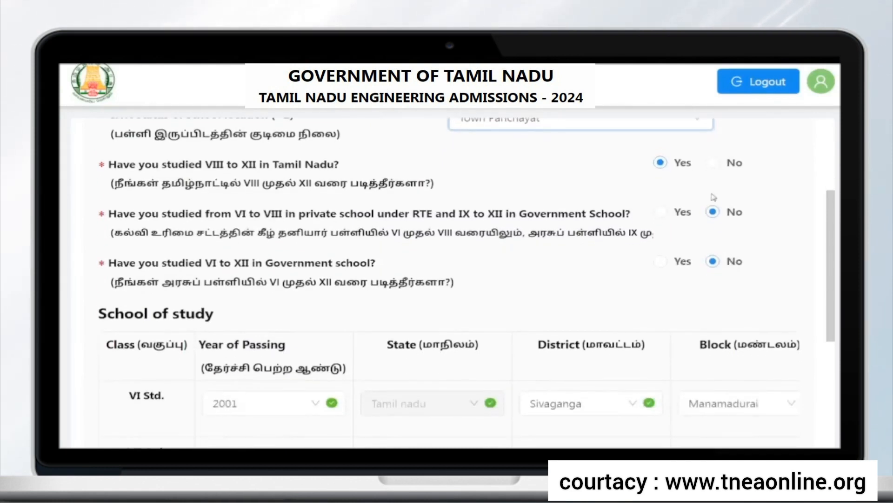
left_click(713, 164)
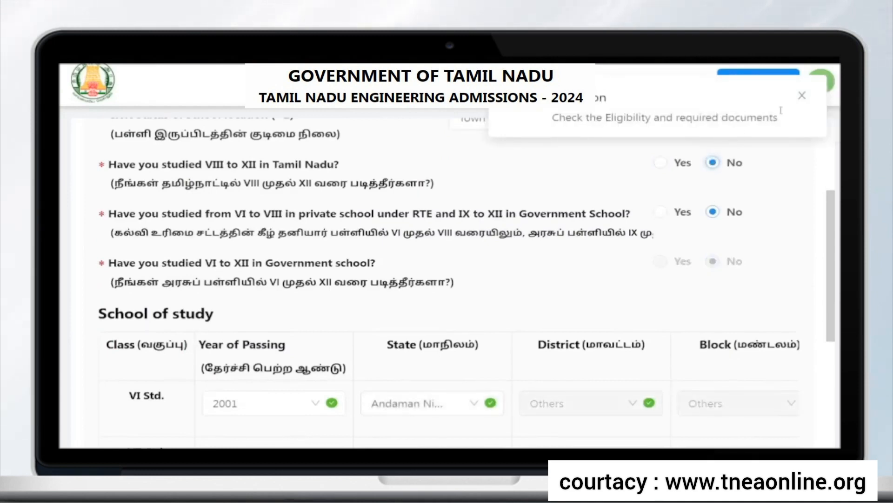
left_click(661, 211)
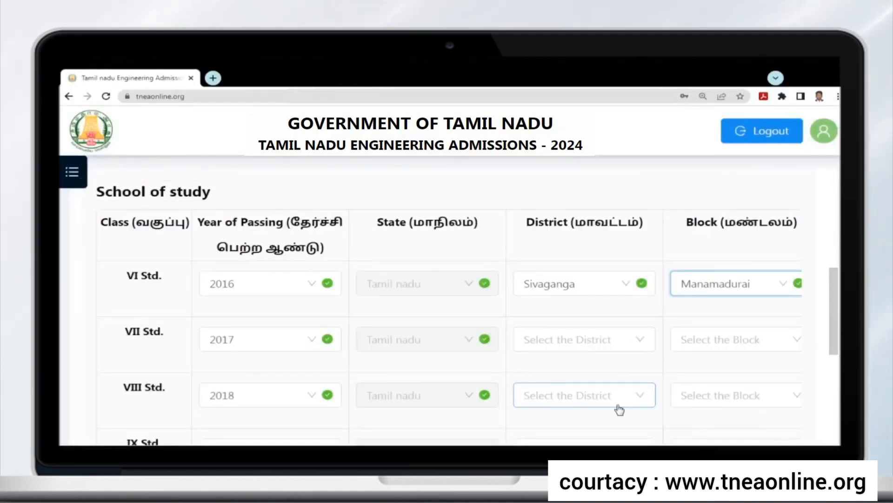
Step: Apply the VI Std. school name to all classes in the School of study table
scroll(619, 410, "down", 6)
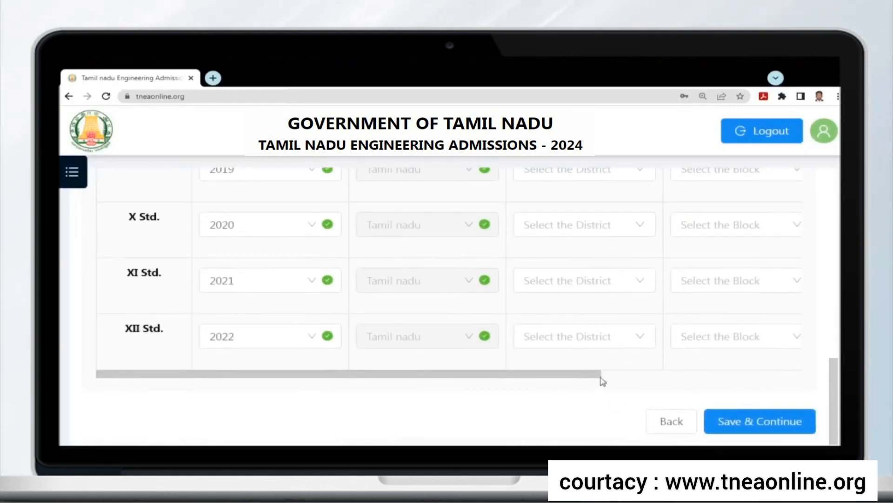
left_click_drag(598, 376, 807, 382)
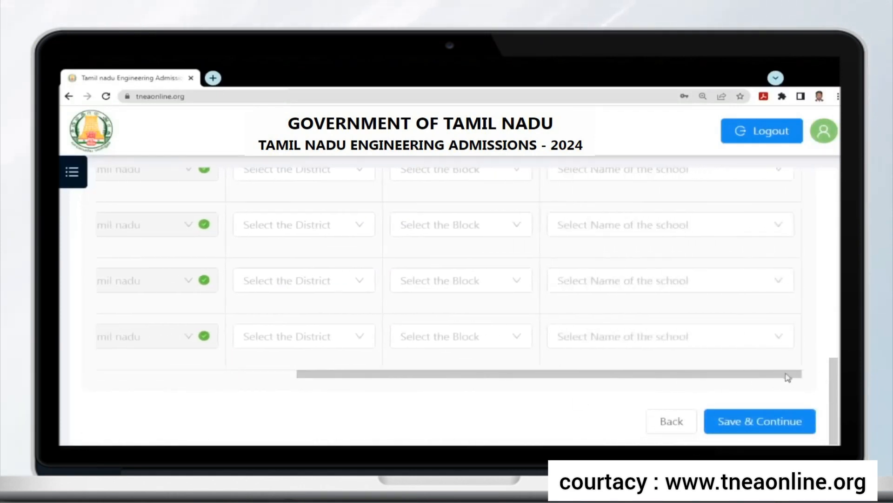
scroll(712, 370, "up", 6)
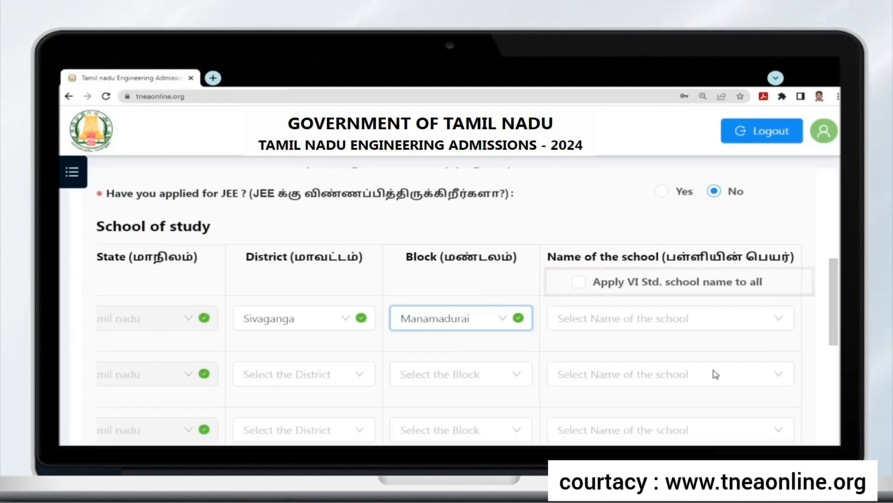
left_click(579, 281)
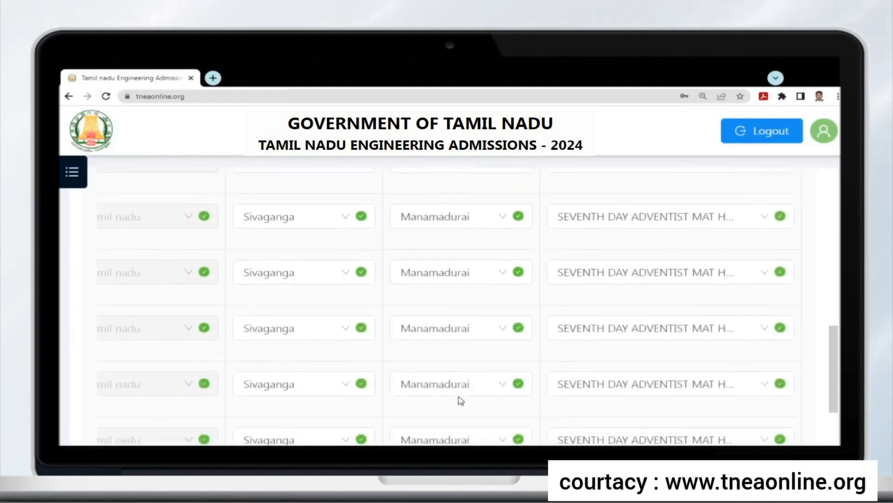
Step: Check the filled school rows, save the School of Study section and continue to the Academic Information fields
scroll(460, 399, "down", 3)
left_click_drag(425, 375, 153, 384)
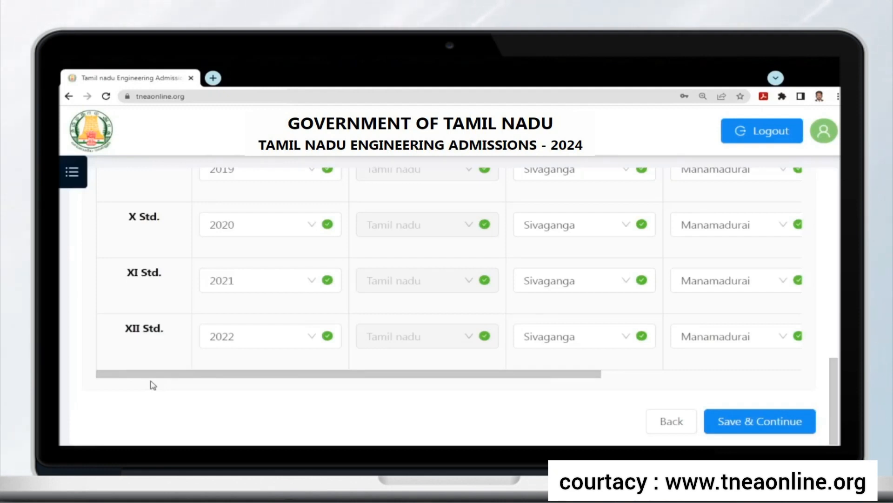
left_click(754, 423)
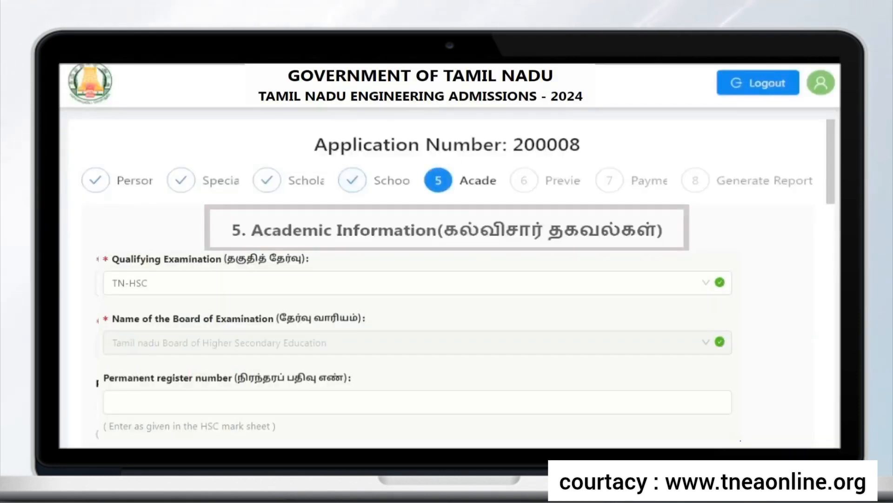
scroll(447, 283, "down", 1)
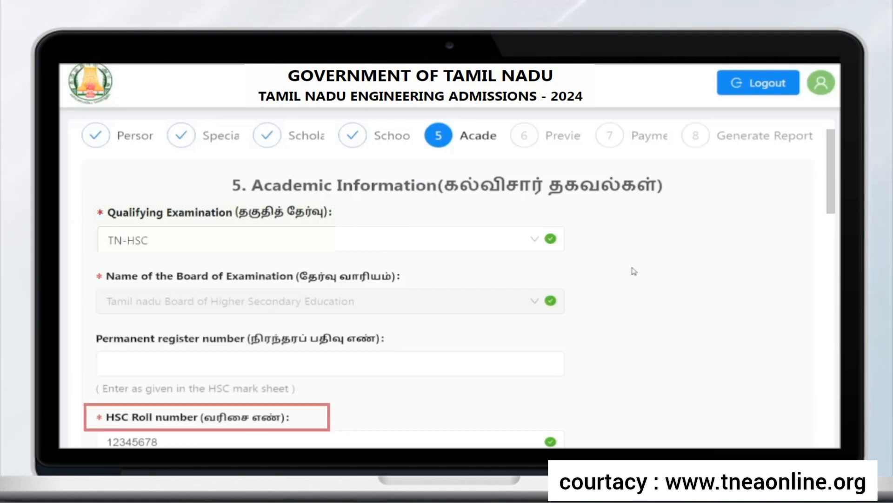
Step: Review the HSC roll number, qualified year, group, medium of instruction and HSC and SSLC marks in Academic Information
scroll(449, 350, "down", 4)
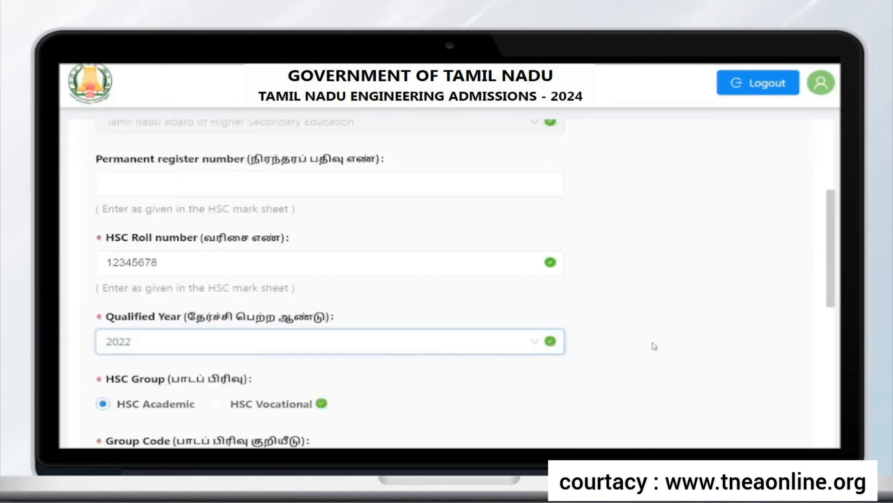
left_click(399, 342)
scroll(399, 339, "up", 5)
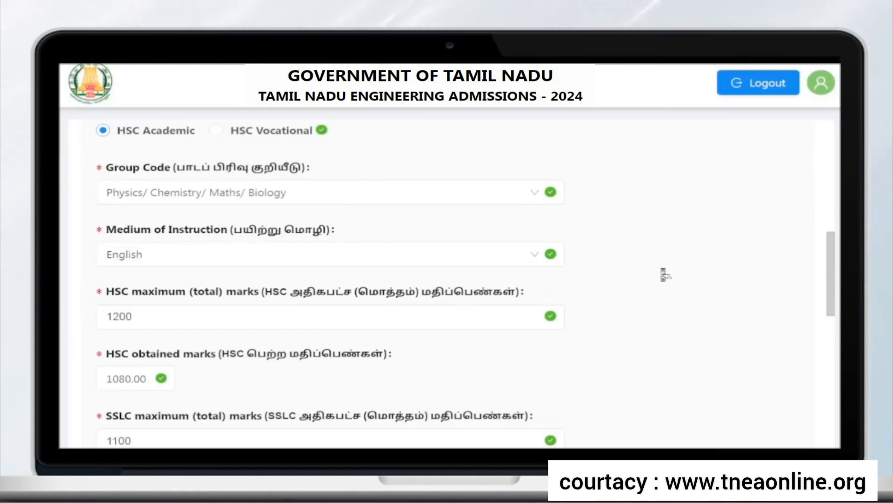
scroll(665, 275, "down", 1)
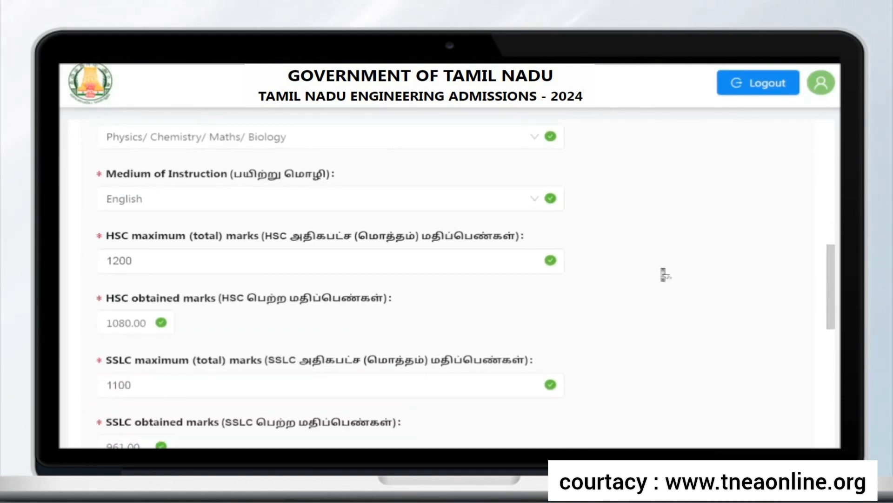
scroll(666, 275, "down", 5)
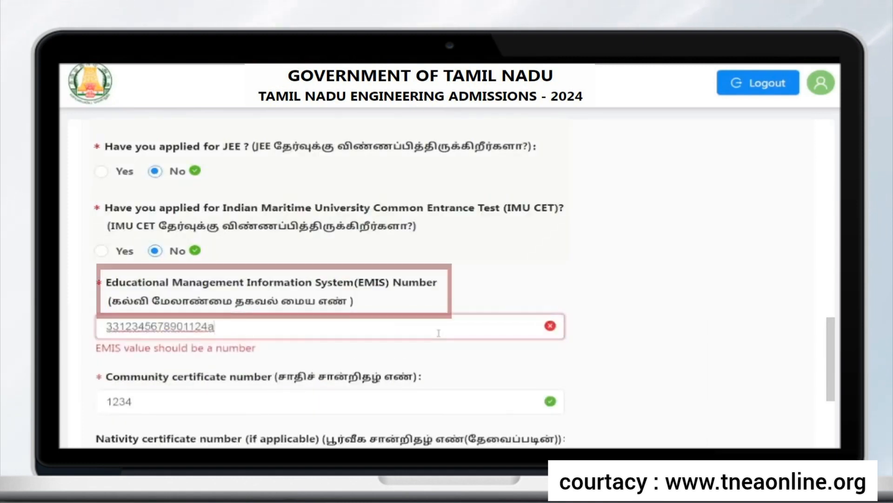
Step: Replace the EMIS number with a 19-digit number, save the Academic Information section and continue to the preview
key("BackSpace")
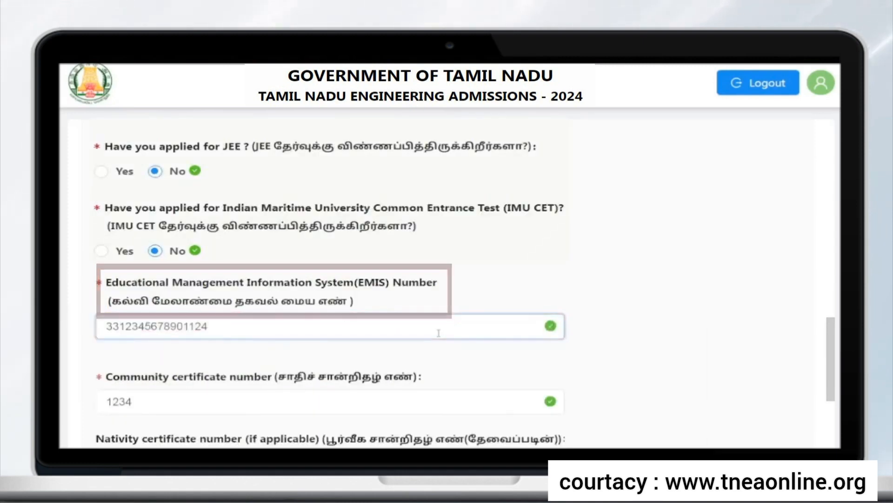
key("ctrl+a")
key("BackSpace")
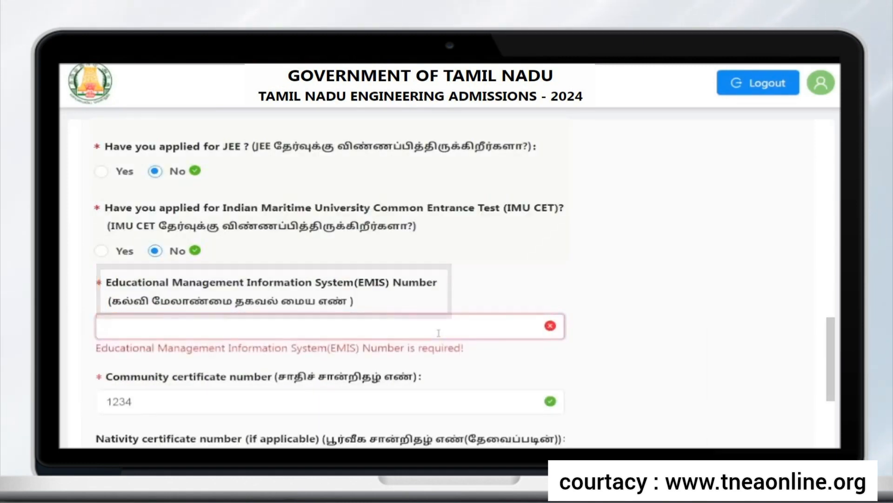
type("1")
key("BackSpace")
type("331234567890123456")
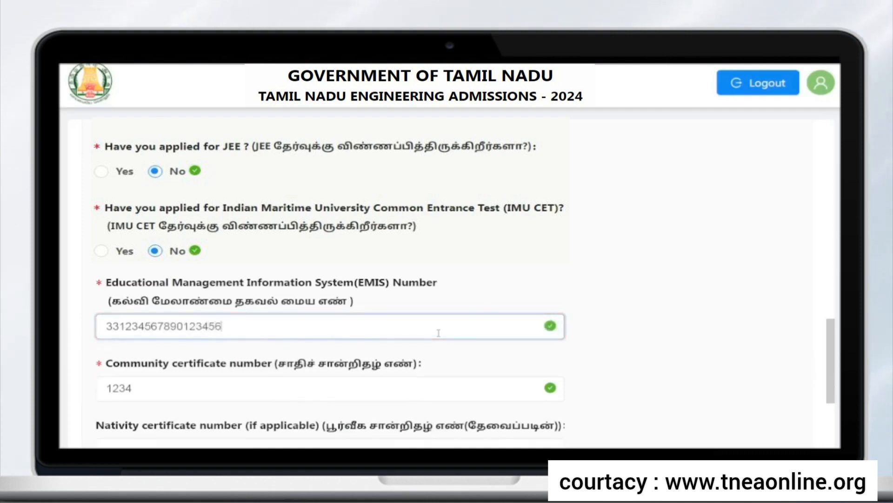
type("98")
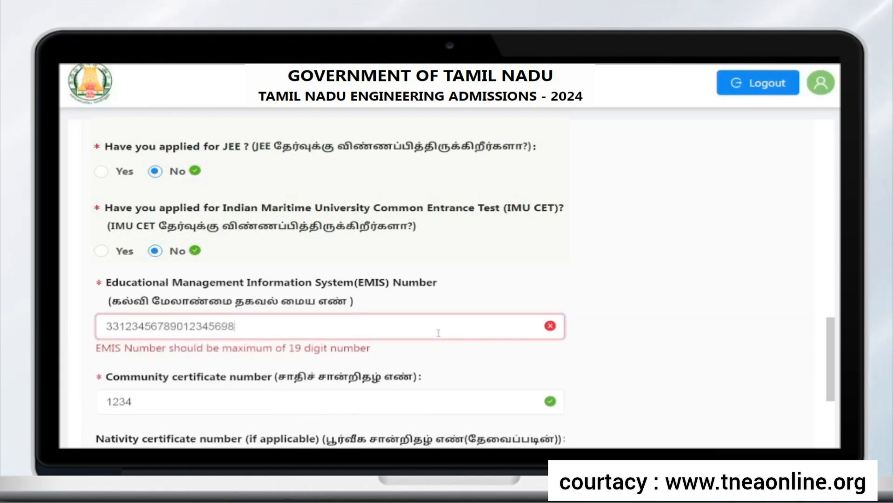
key("BackSpace")
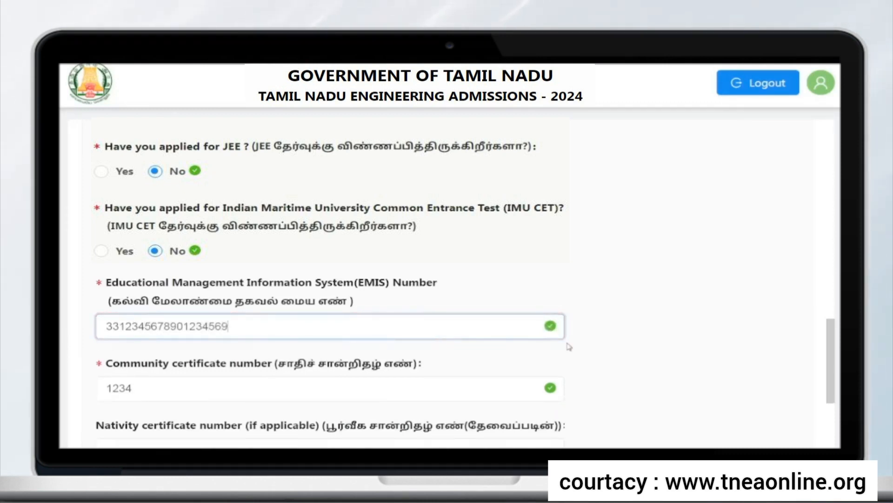
left_click(576, 328)
scroll(579, 322, "down", 2)
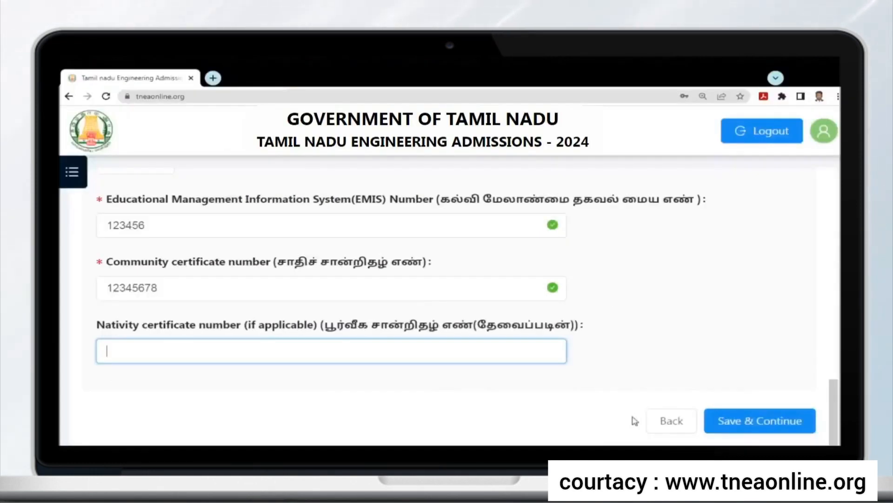
left_click(746, 421)
Step: Review the special reservation, scholarship, school of study and academic details in the application preview
left_click(257, 279)
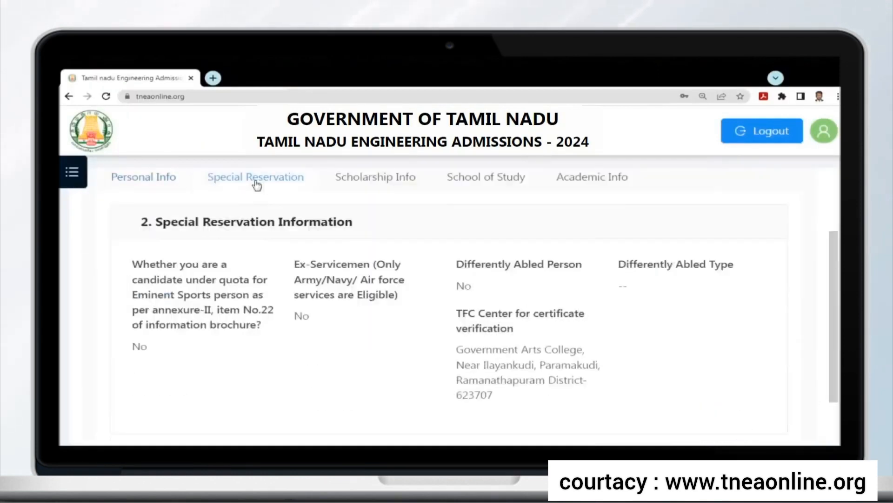
left_click(372, 181)
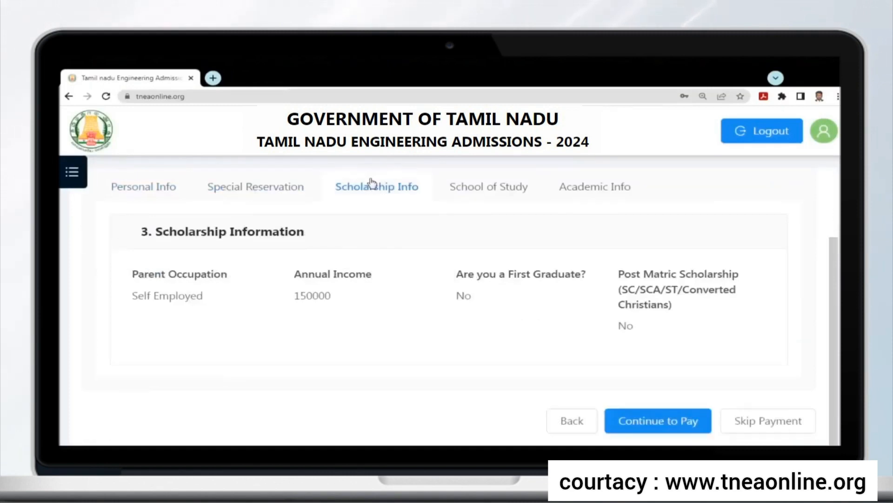
left_click(484, 188)
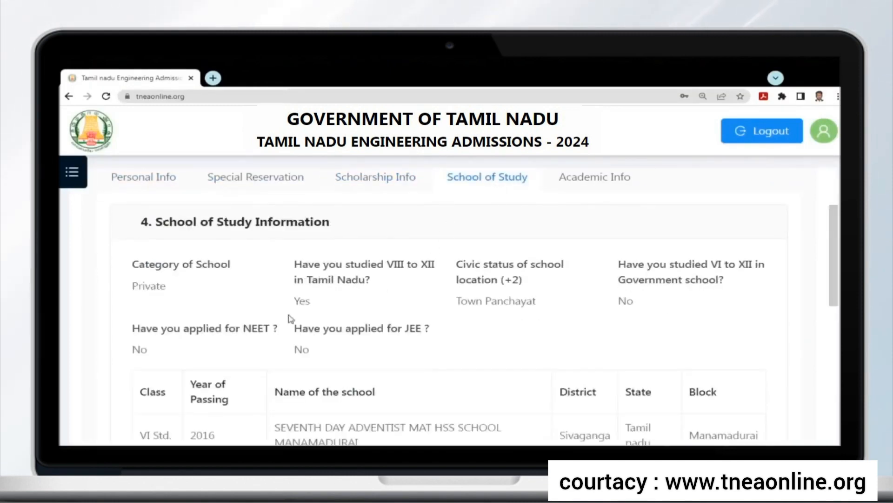
scroll(477, 319, "down", 10)
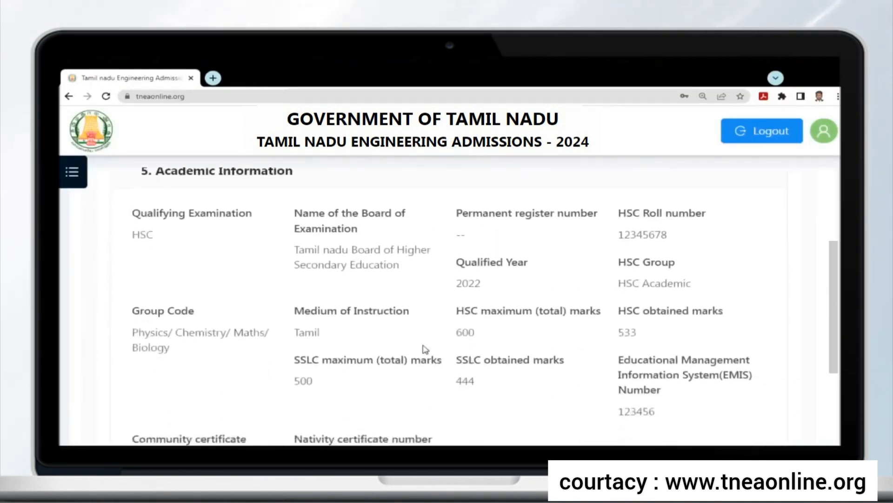
scroll(425, 349, "down", 2)
scroll(424, 350, "down", 2)
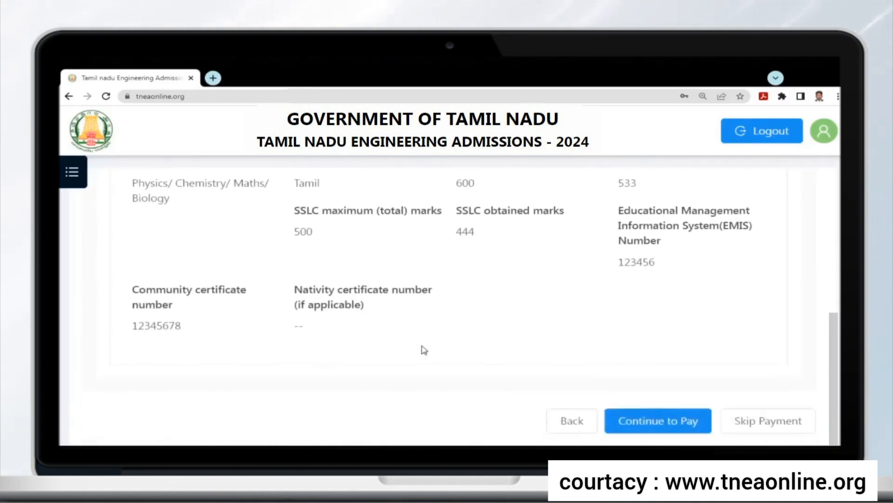
scroll(424, 350, "up", 5)
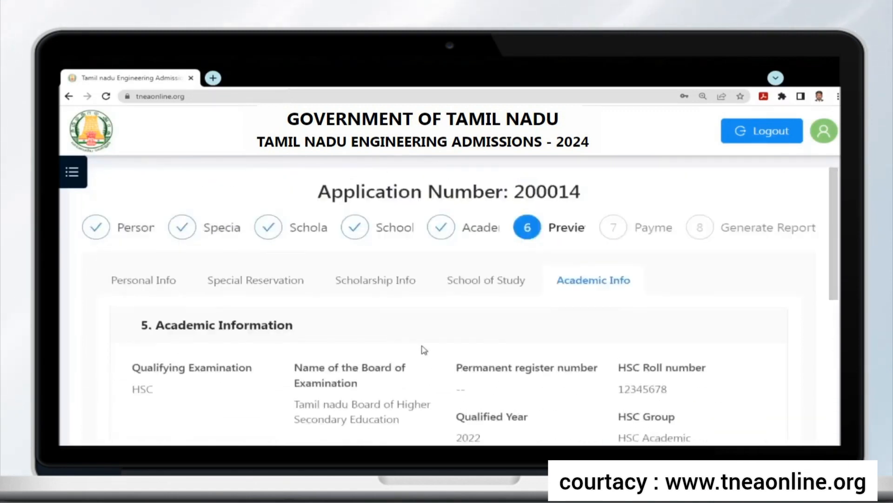
Step: Continue from the application preview to payment and accept that the details cannot be modified after paying
scroll(696, 372, "down", 5)
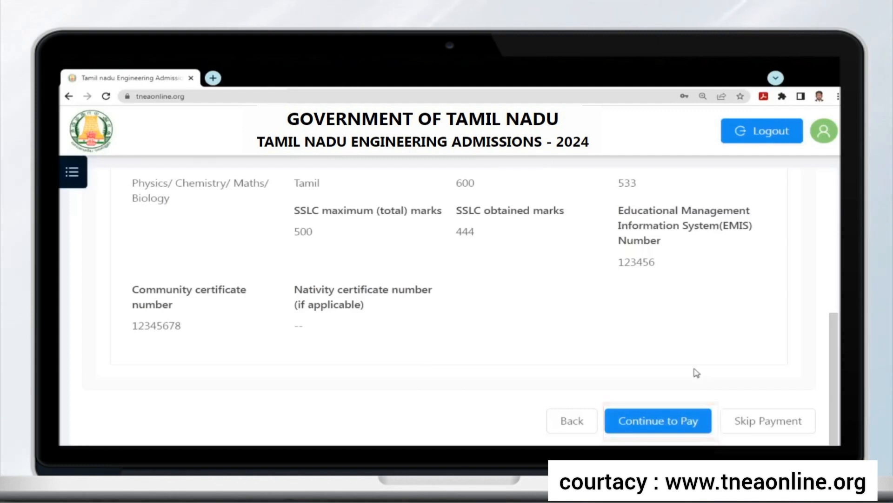
left_click(682, 432)
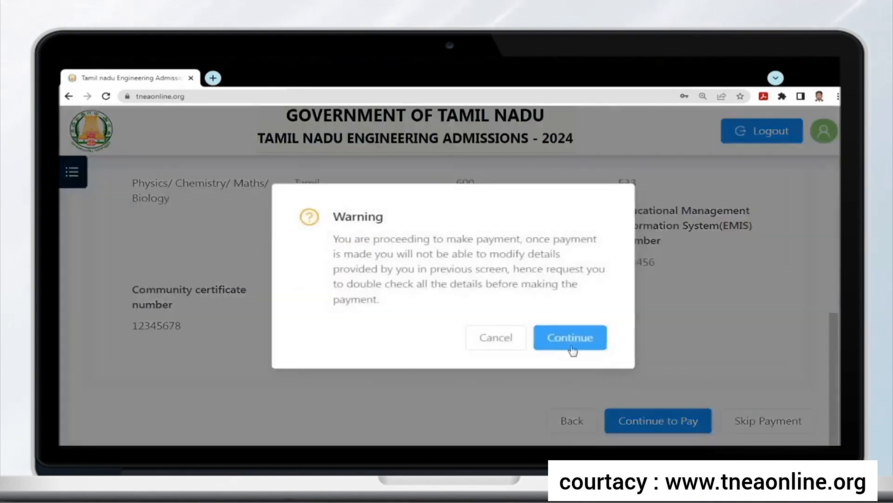
left_click(590, 347)
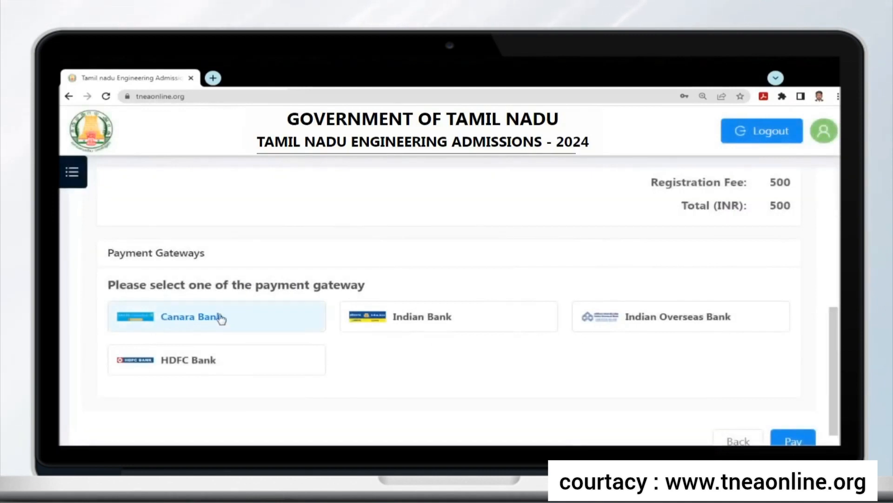
Step: Select Indian Bank as the payment gateway and proceed to pay the registration fee
left_click(423, 317)
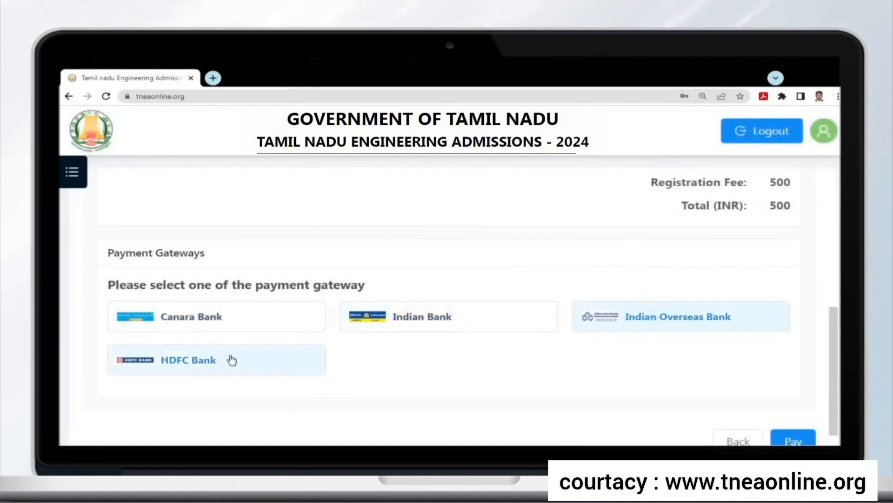
left_click(389, 312)
scroll(543, 356, "down", 1)
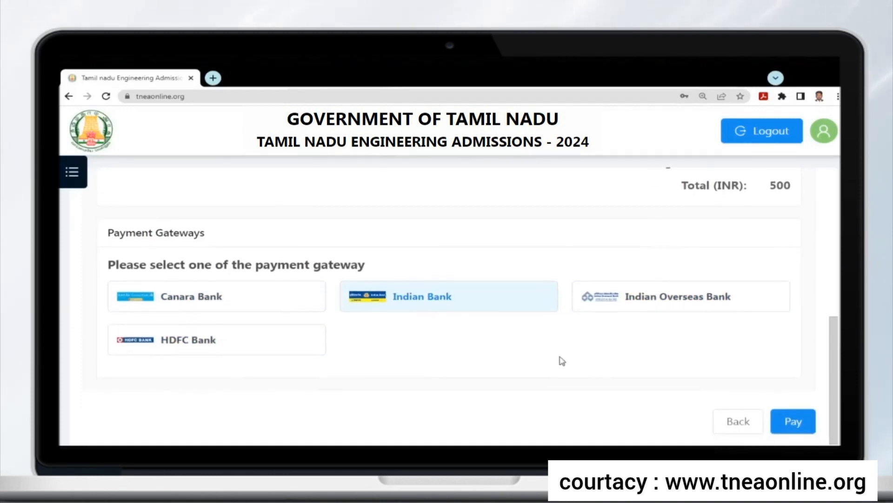
left_click(798, 422)
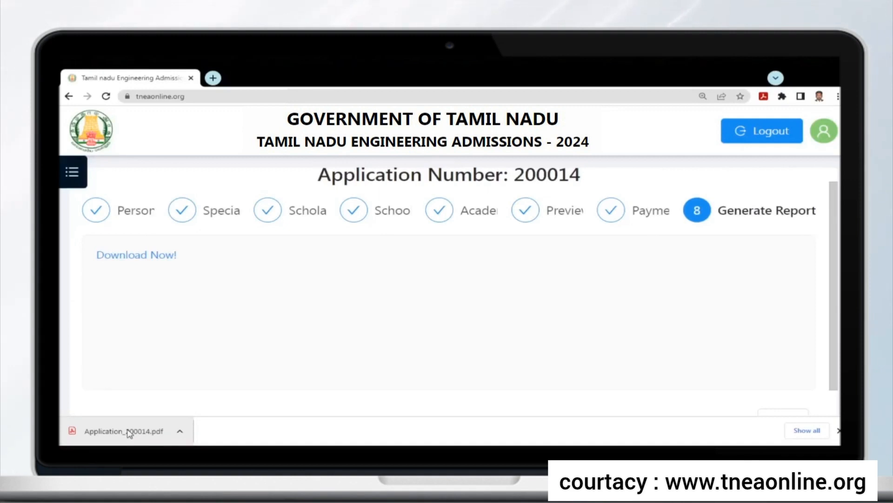
Step: Open the downloaded application PDF and read its personal details, the applicant and parent declarations, and the certificate upload list
left_click(130, 432)
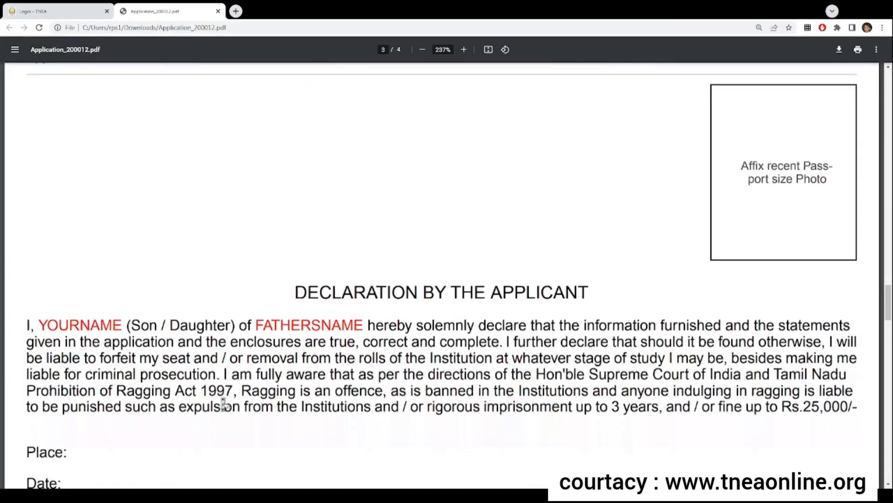
scroll(224, 401, "down", 3)
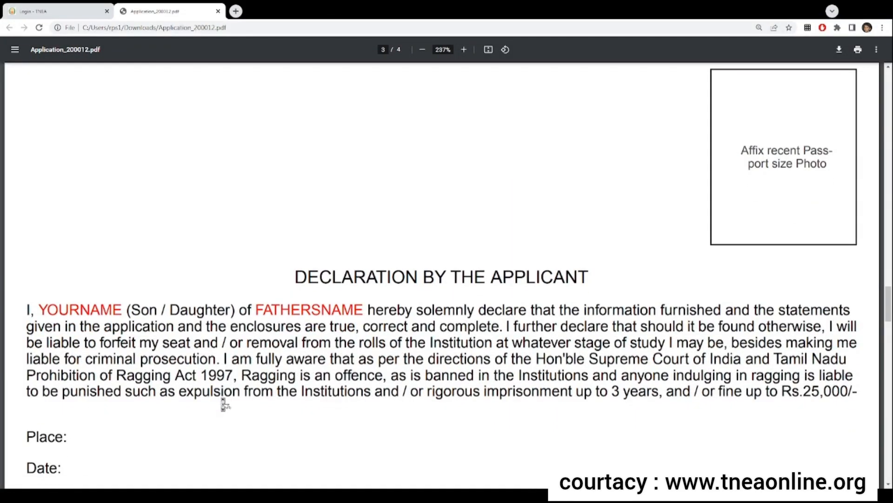
scroll(224, 401, "down", 3)
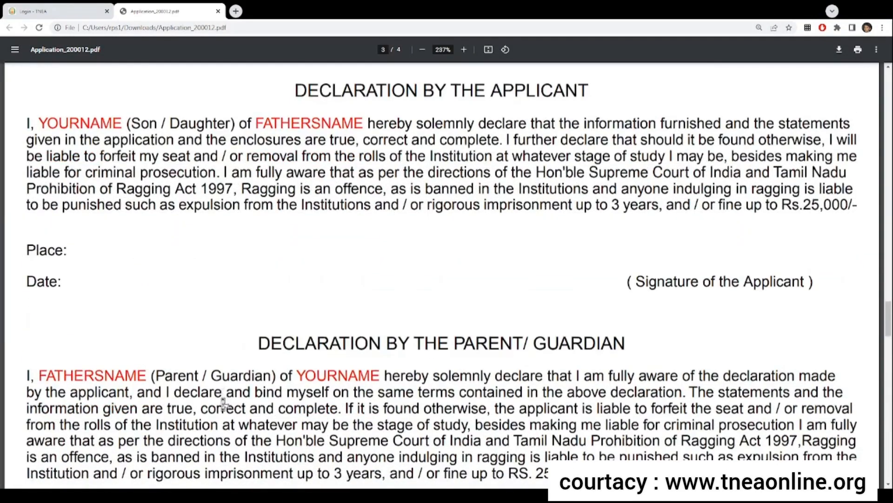
scroll(224, 401, "down", 2)
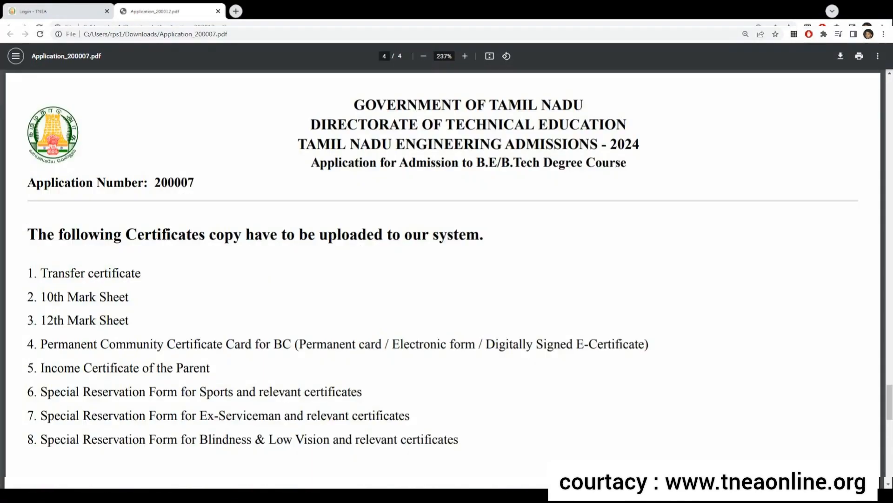